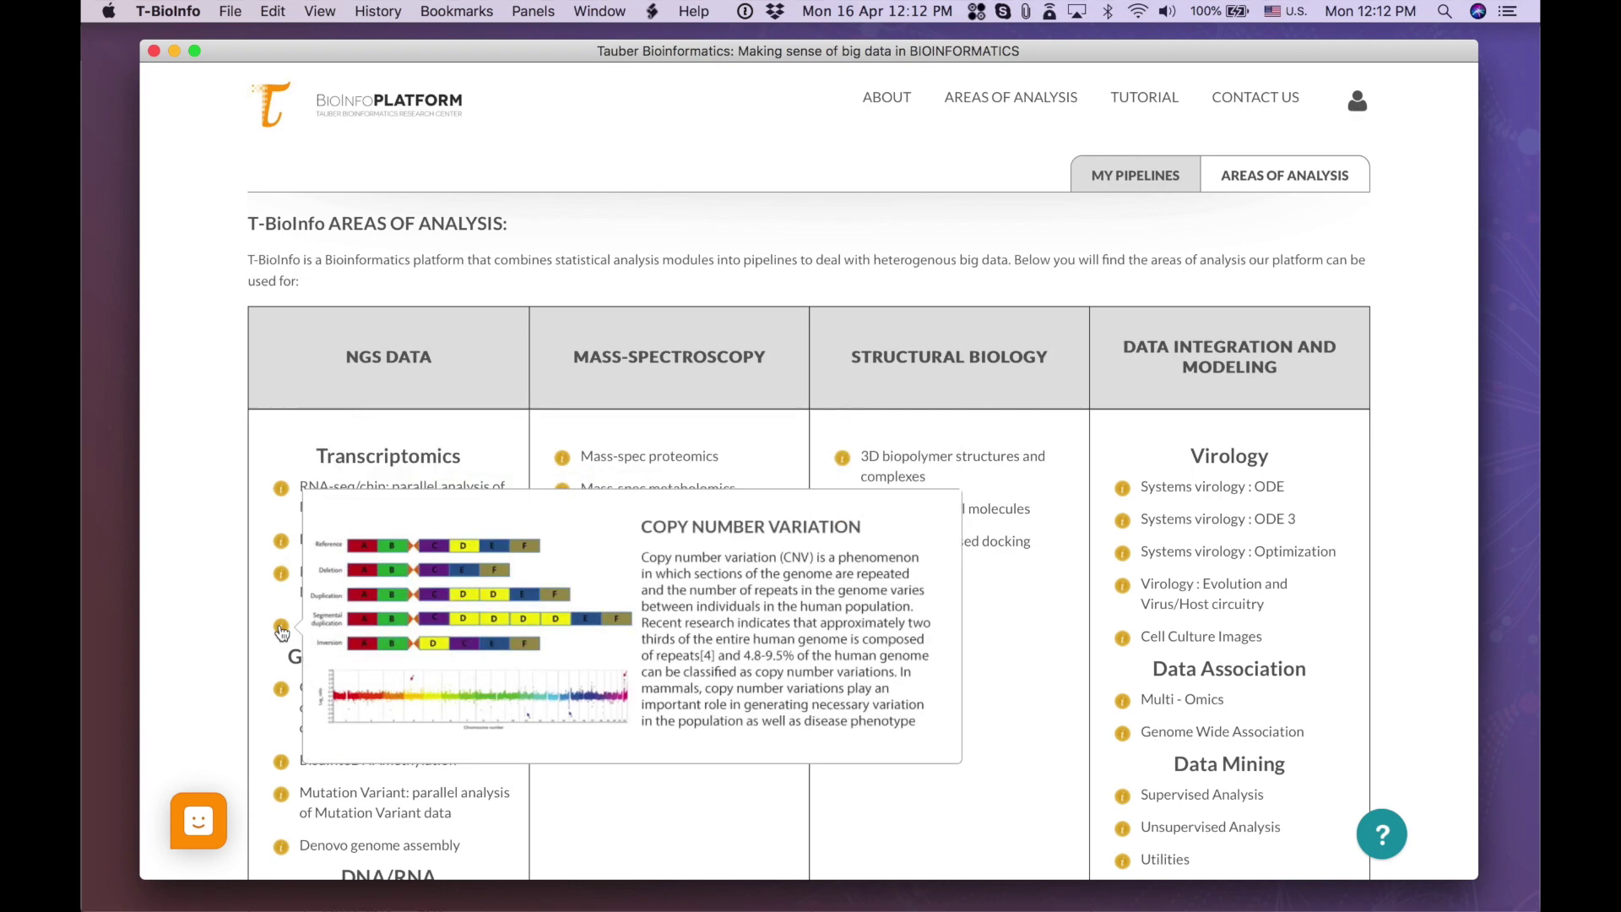
scroll(282, 690, down, 1)
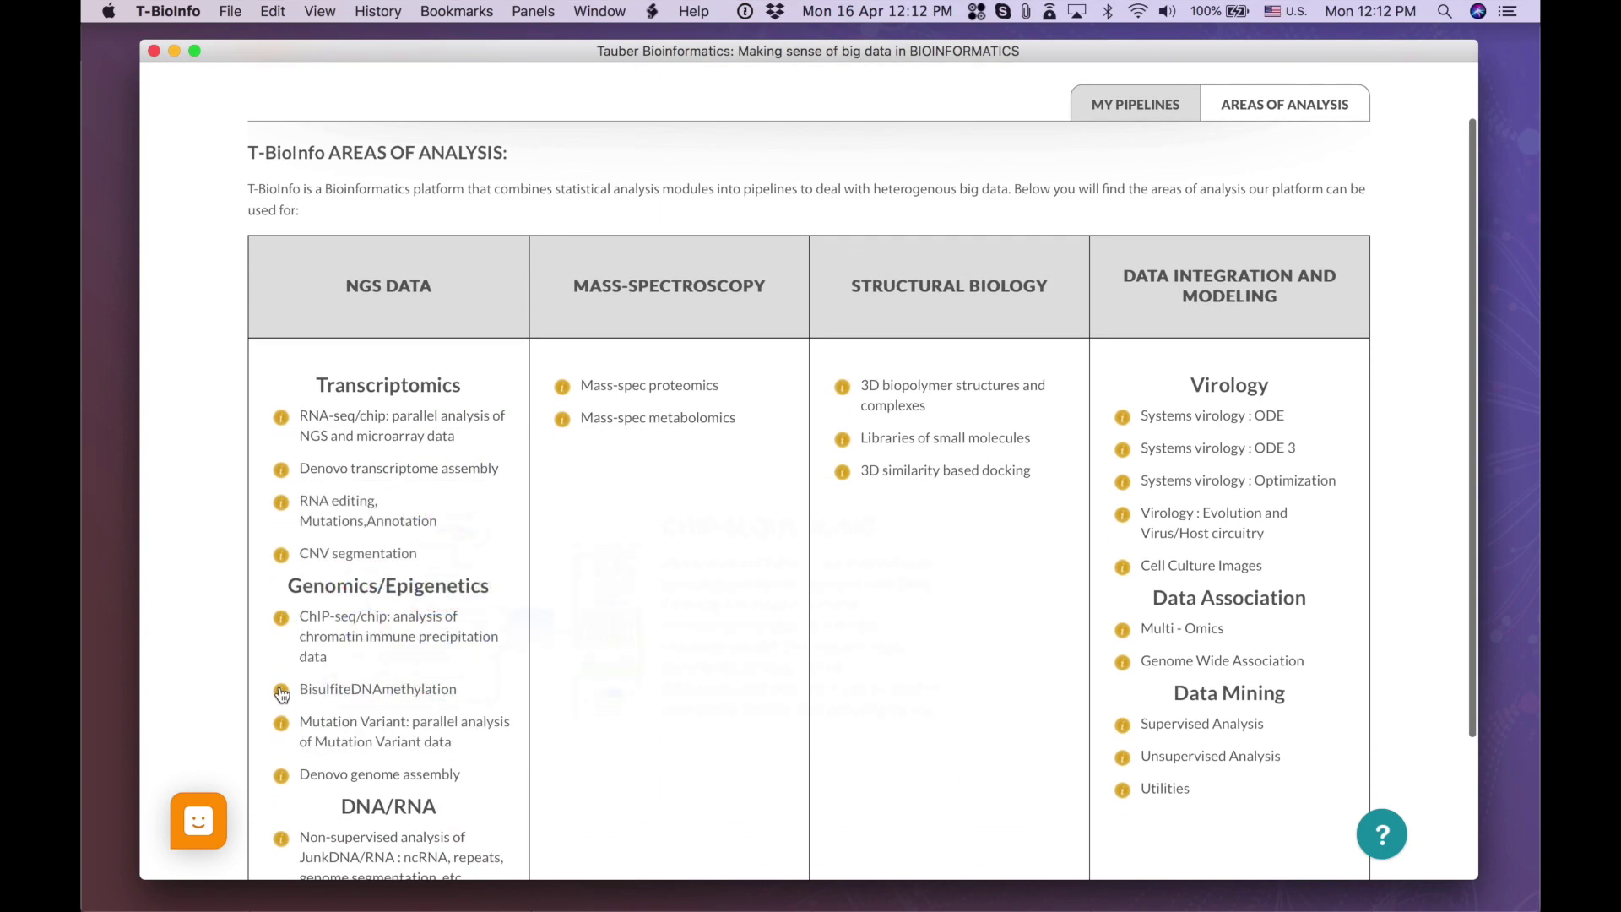
scroll(281, 691, down, 2)
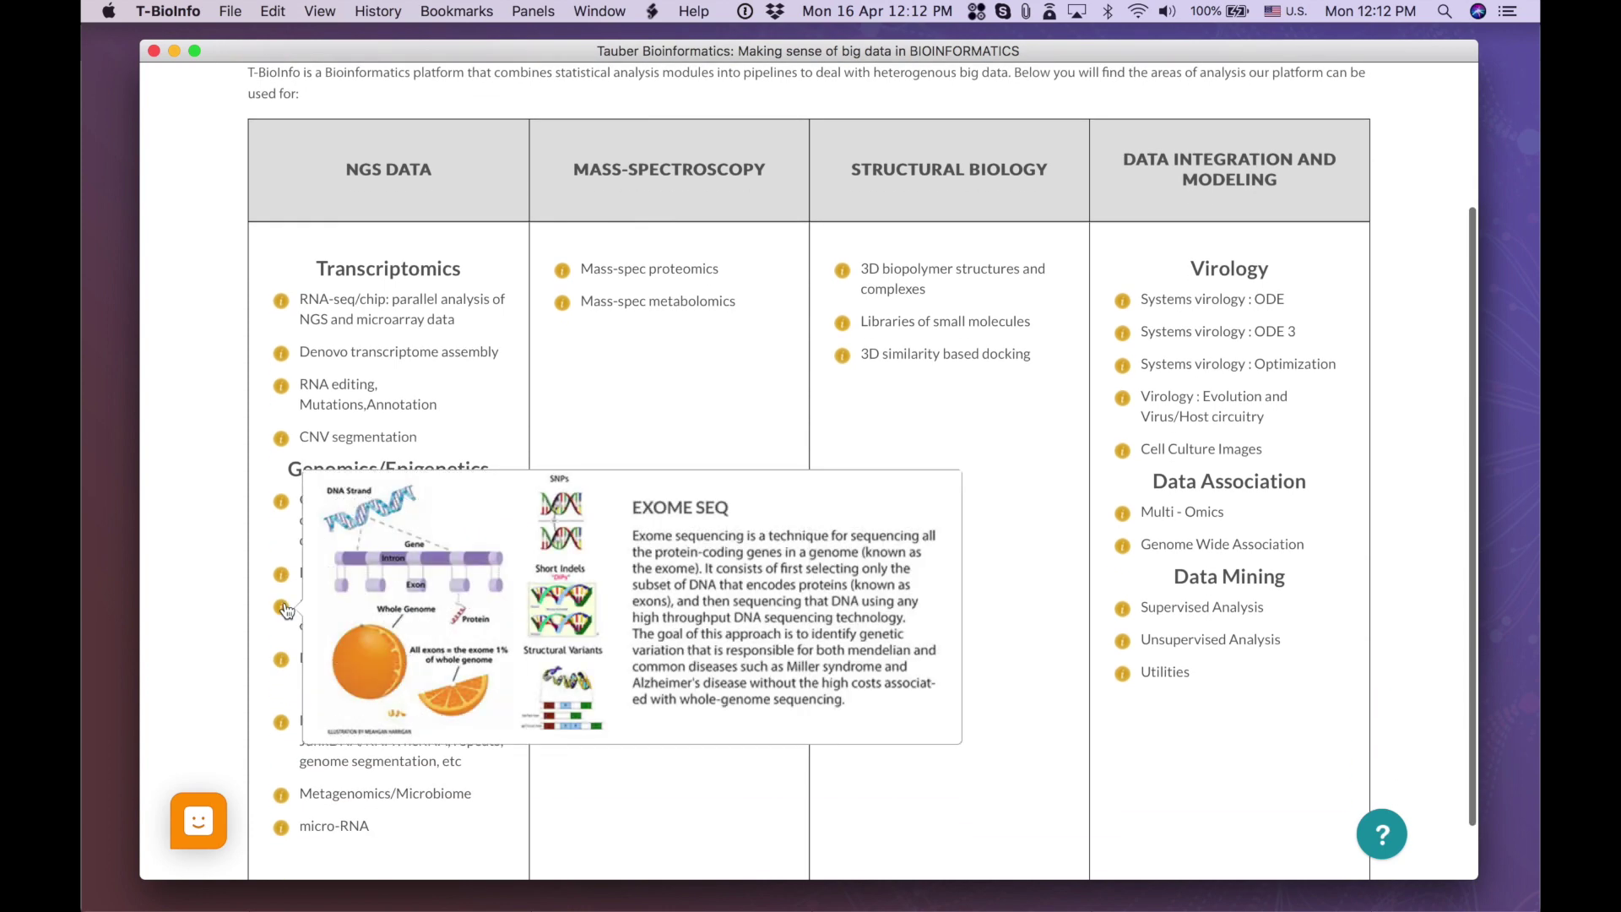
scroll(284, 596, down, 1)
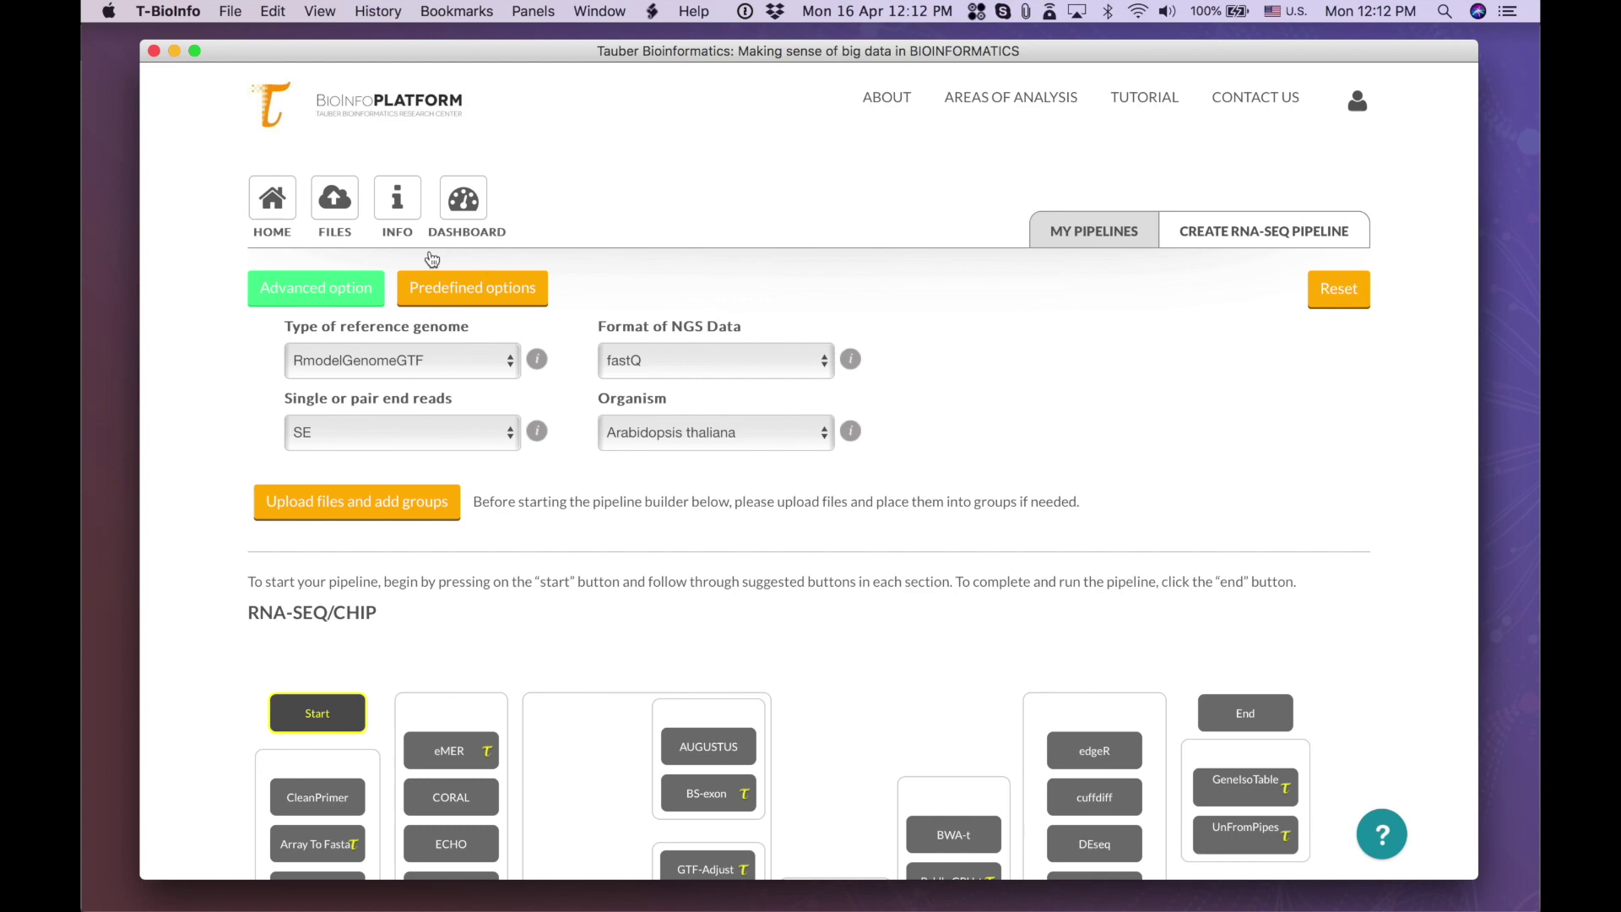
scroll(338, 372, down, 5)
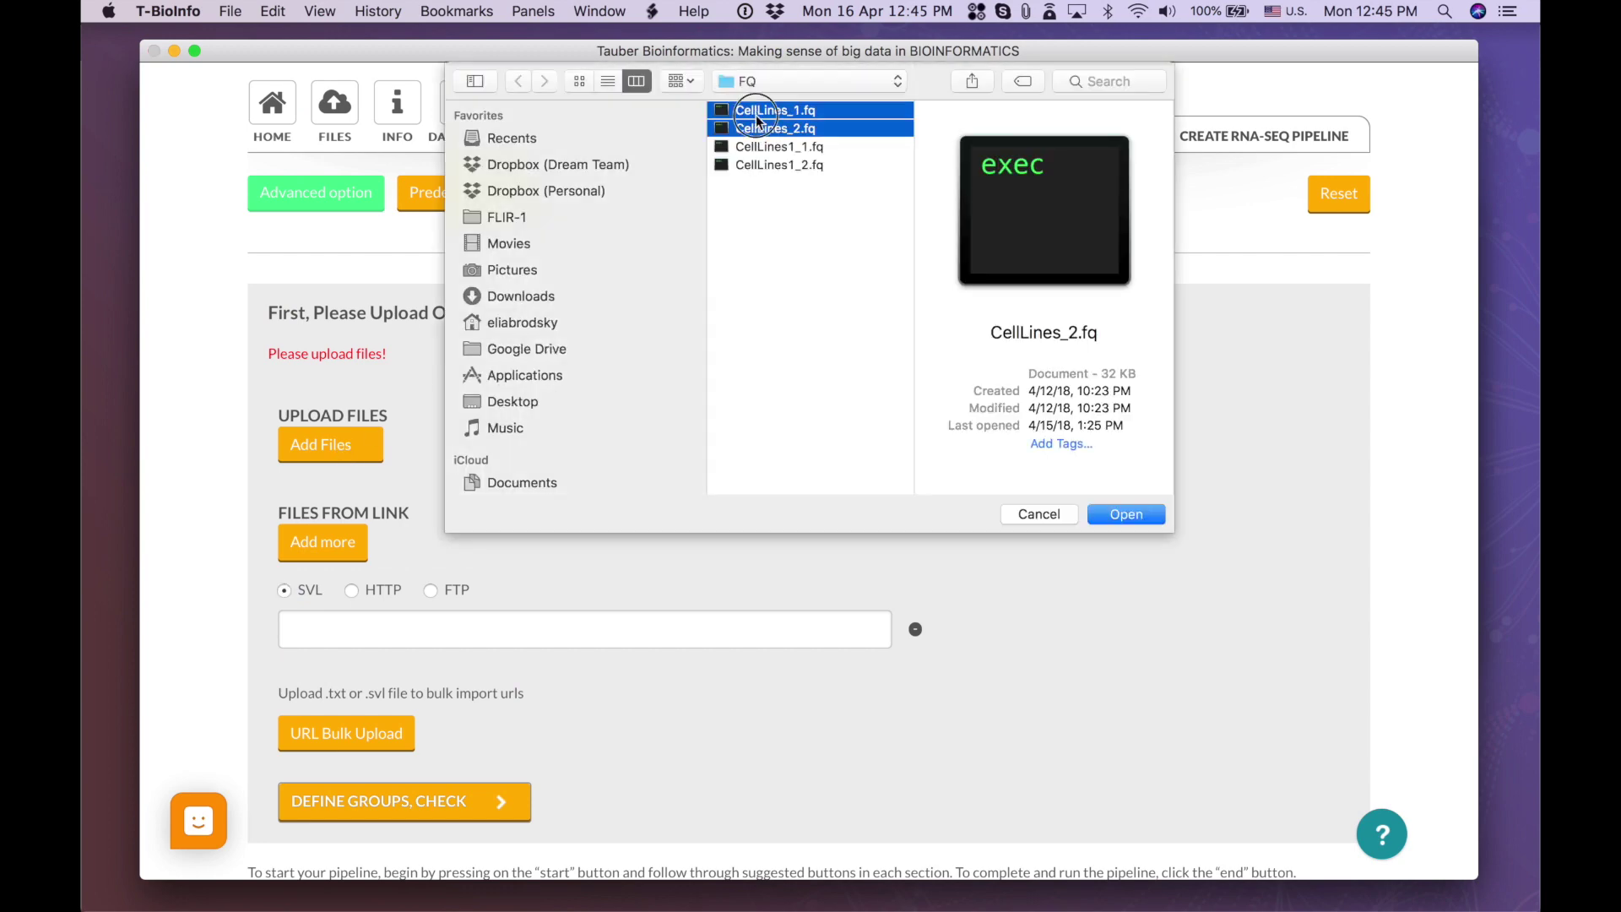
- Upload the CellLines read files and add a linked row with another file path
key(Return)
scroll(1074, 409, down, 3)
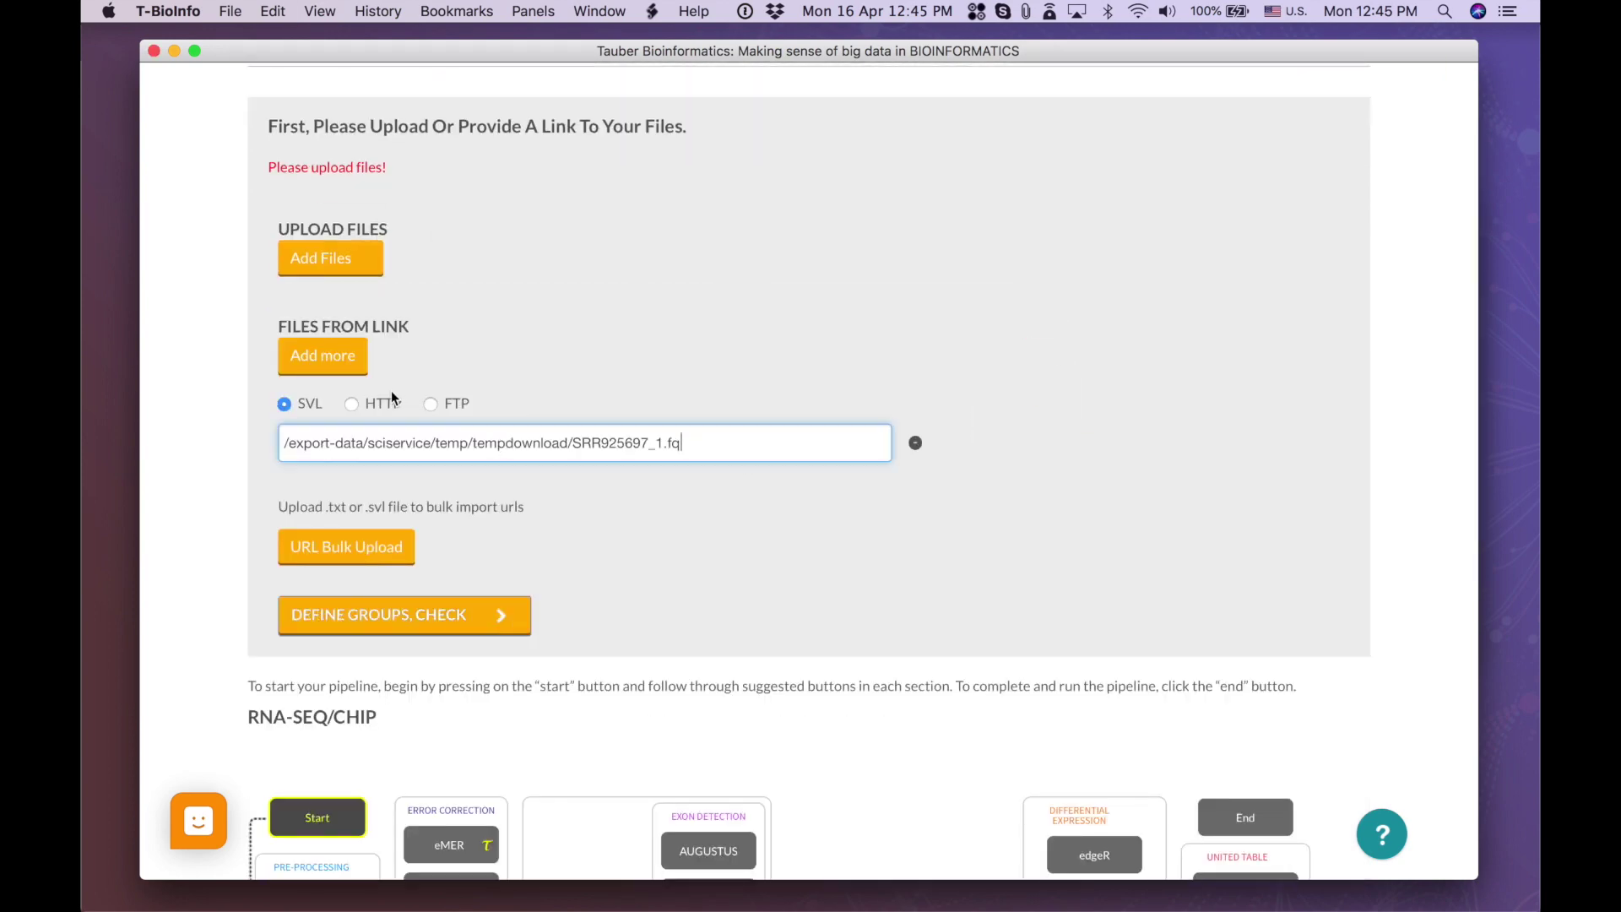
key(Return)
text(/export-data/sciservice/temp/tempdownload/SRR925697_1.fq)
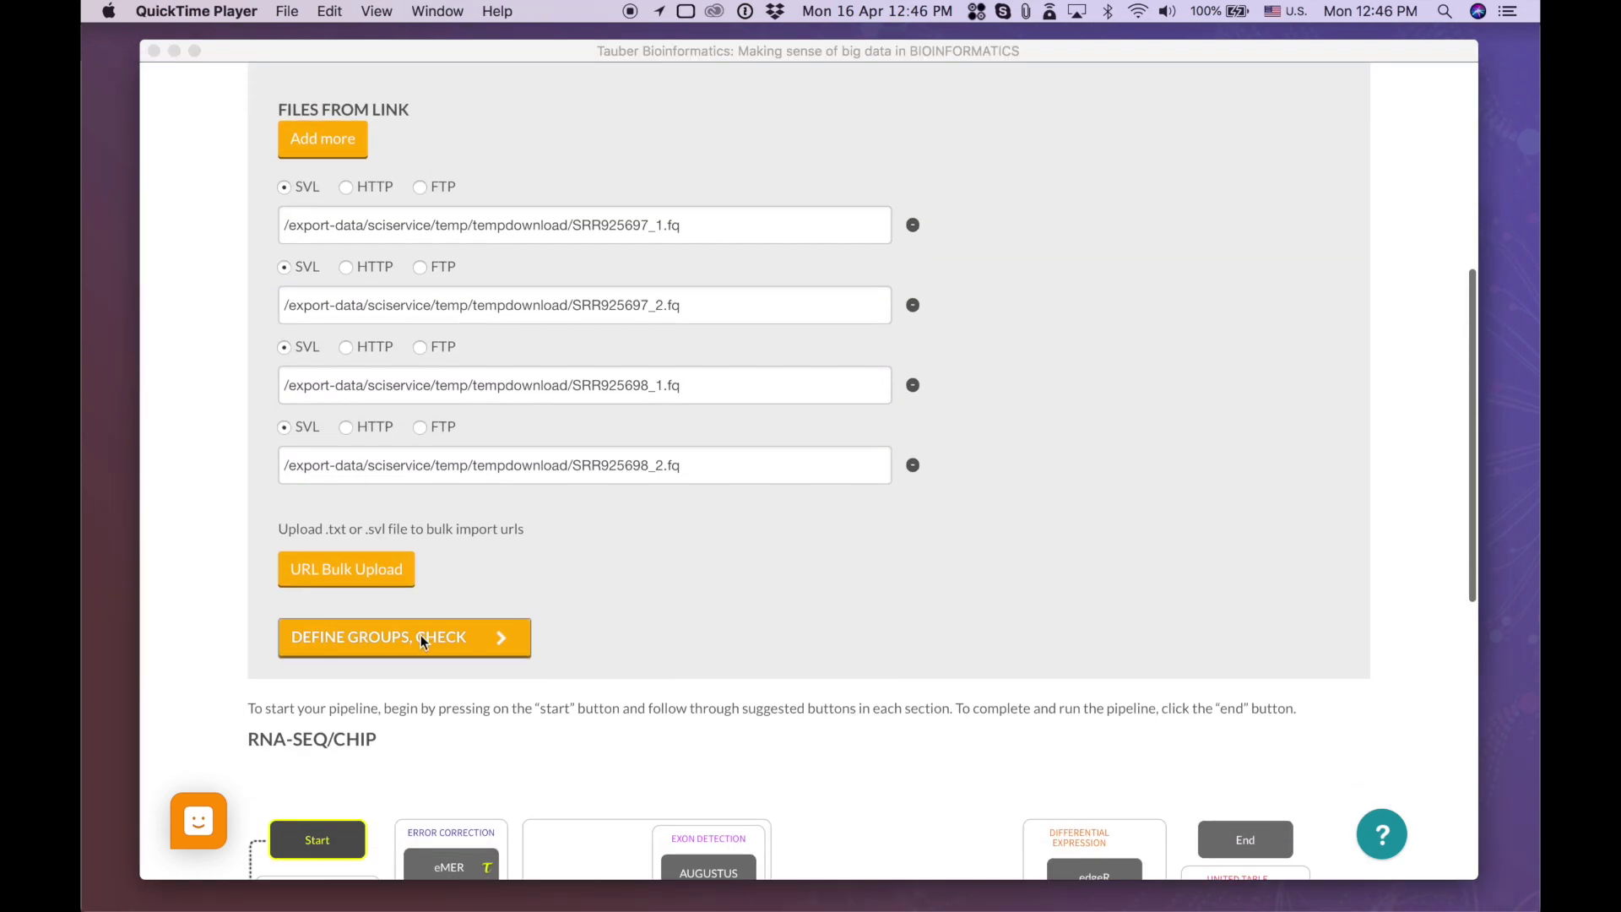
- Sort the SRR925697 and SRR925698 file pairs into Group A and Group B, and submit all contrasts
click(420, 635)
click(368, 398)
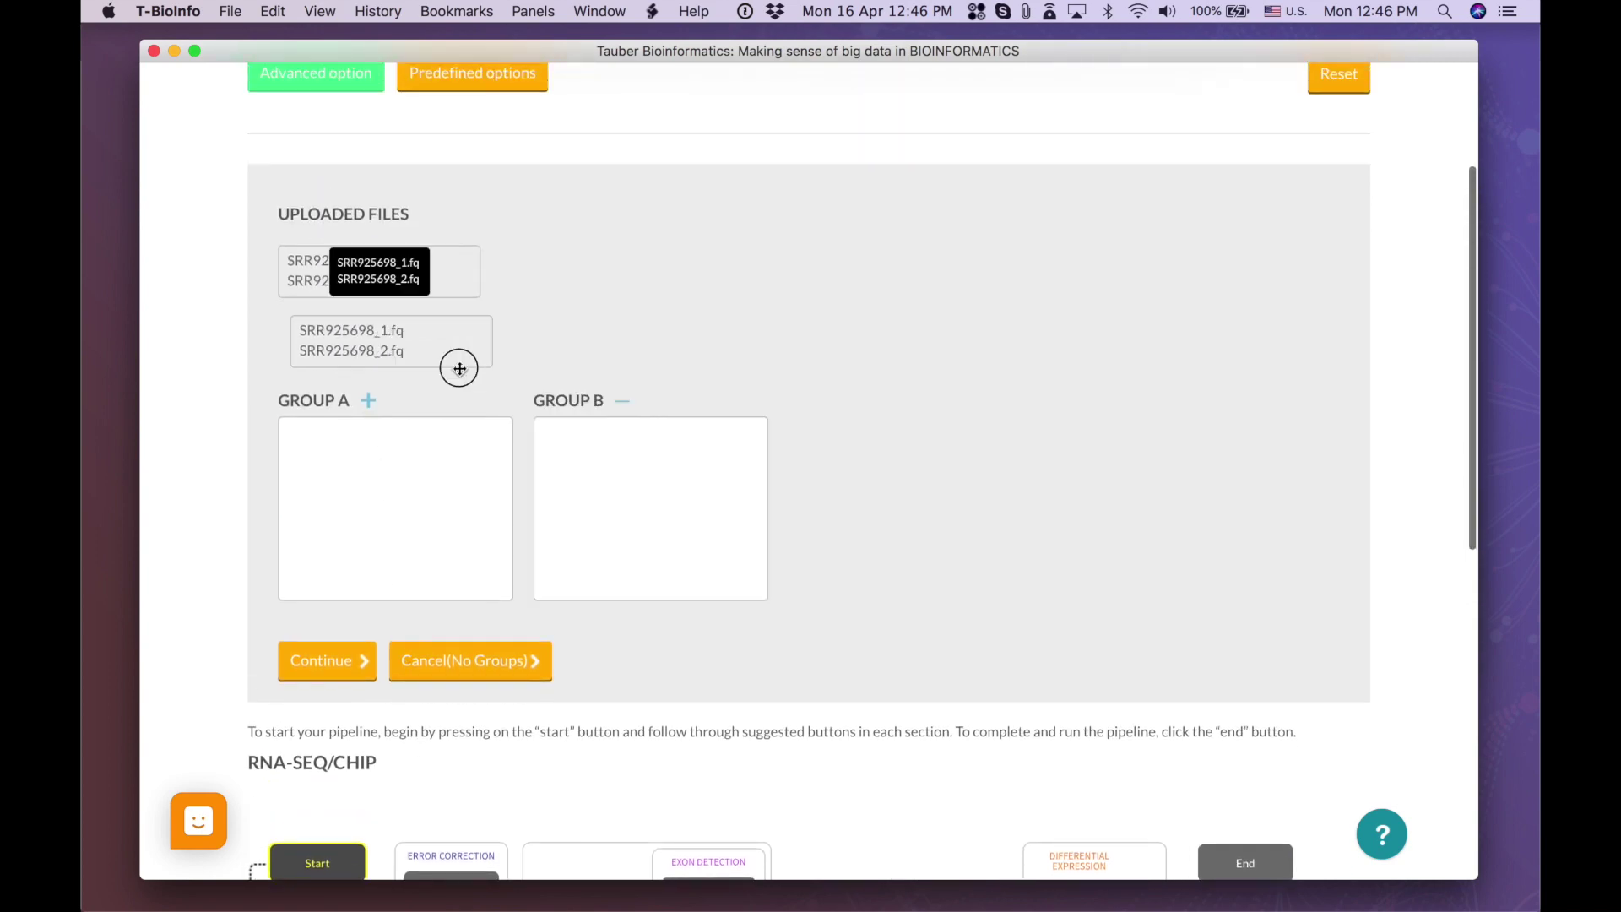
drag(457, 363, 633, 482)
drag(443, 283, 416, 446)
click(323, 535)
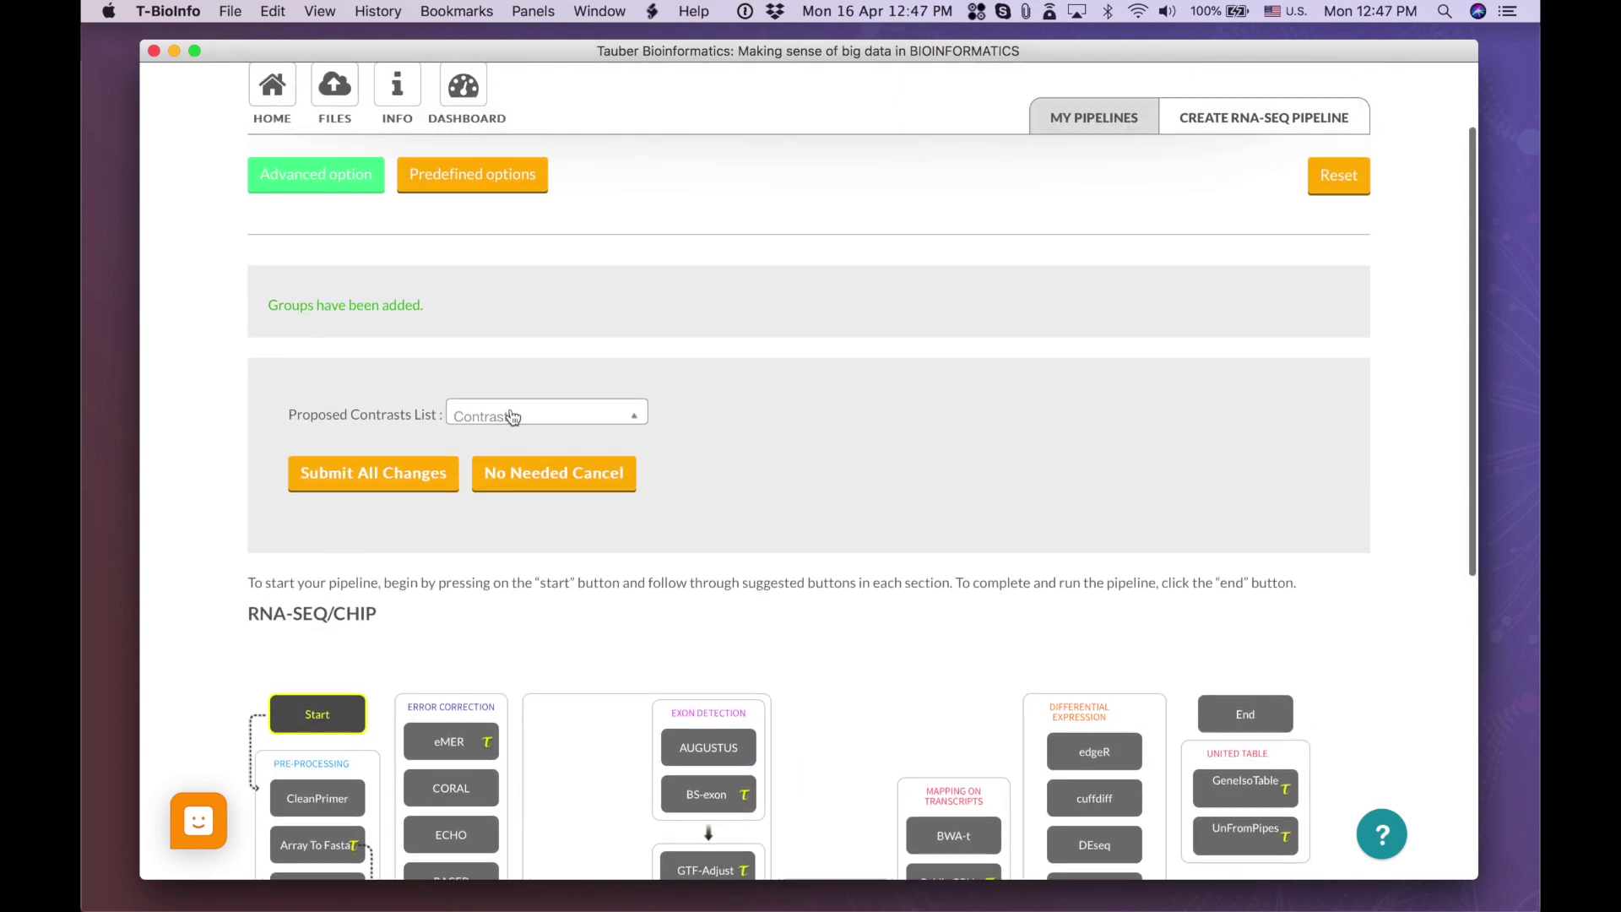
click(405, 474)
click(337, 510)
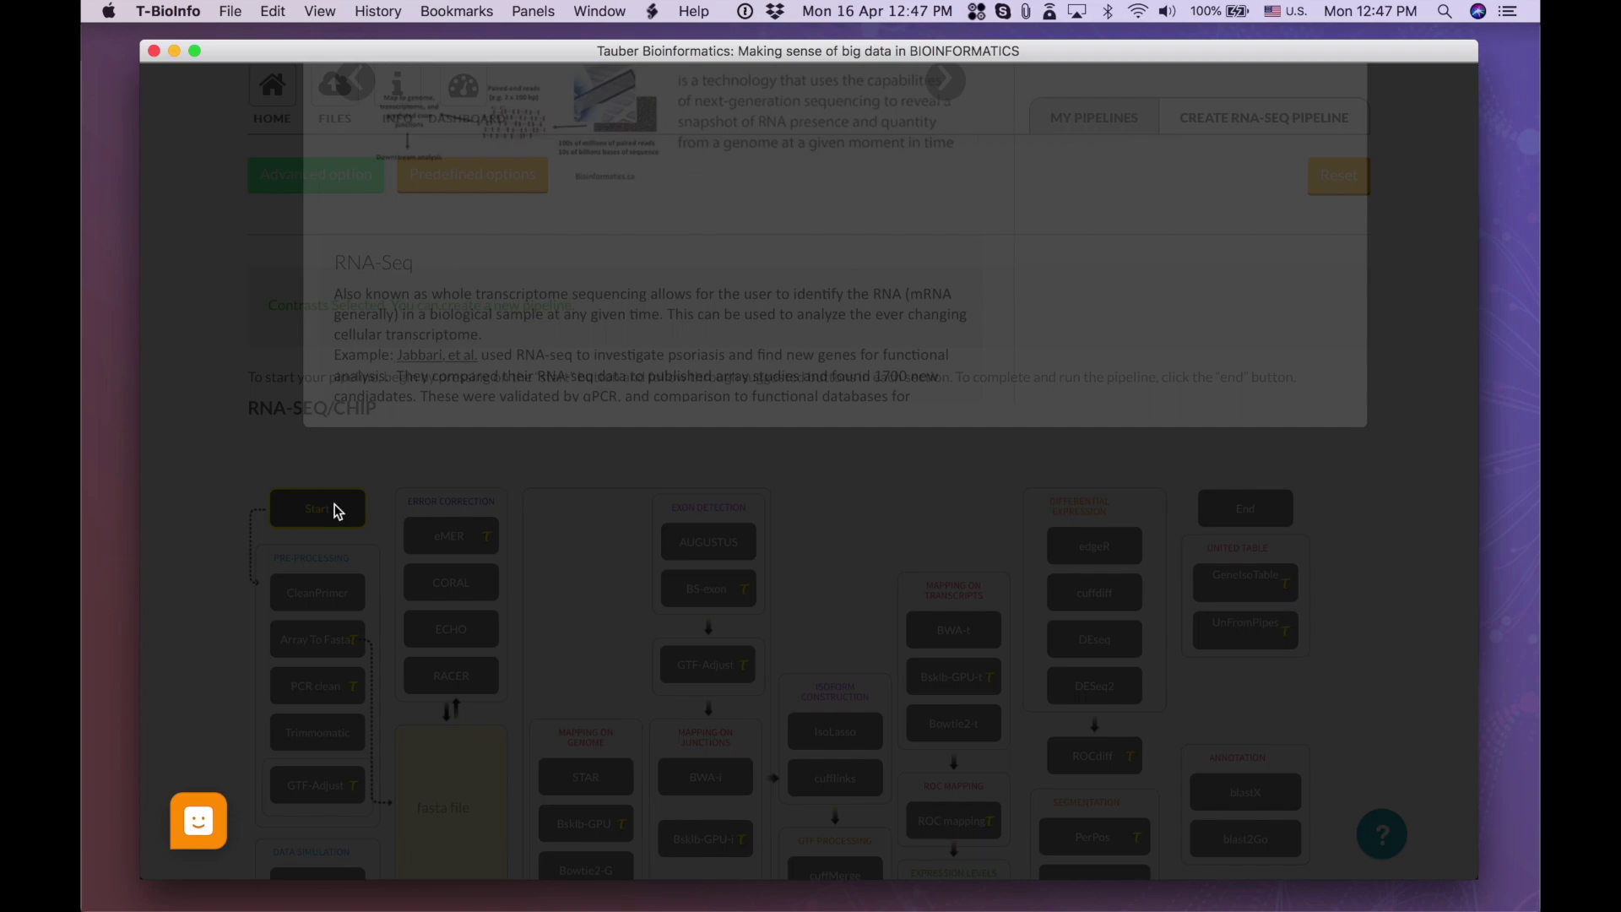
- Add Trimmomatic, PCRclean, TopHat and cufflinks steps to the RNA-seq pipeline
click(1079, 252)
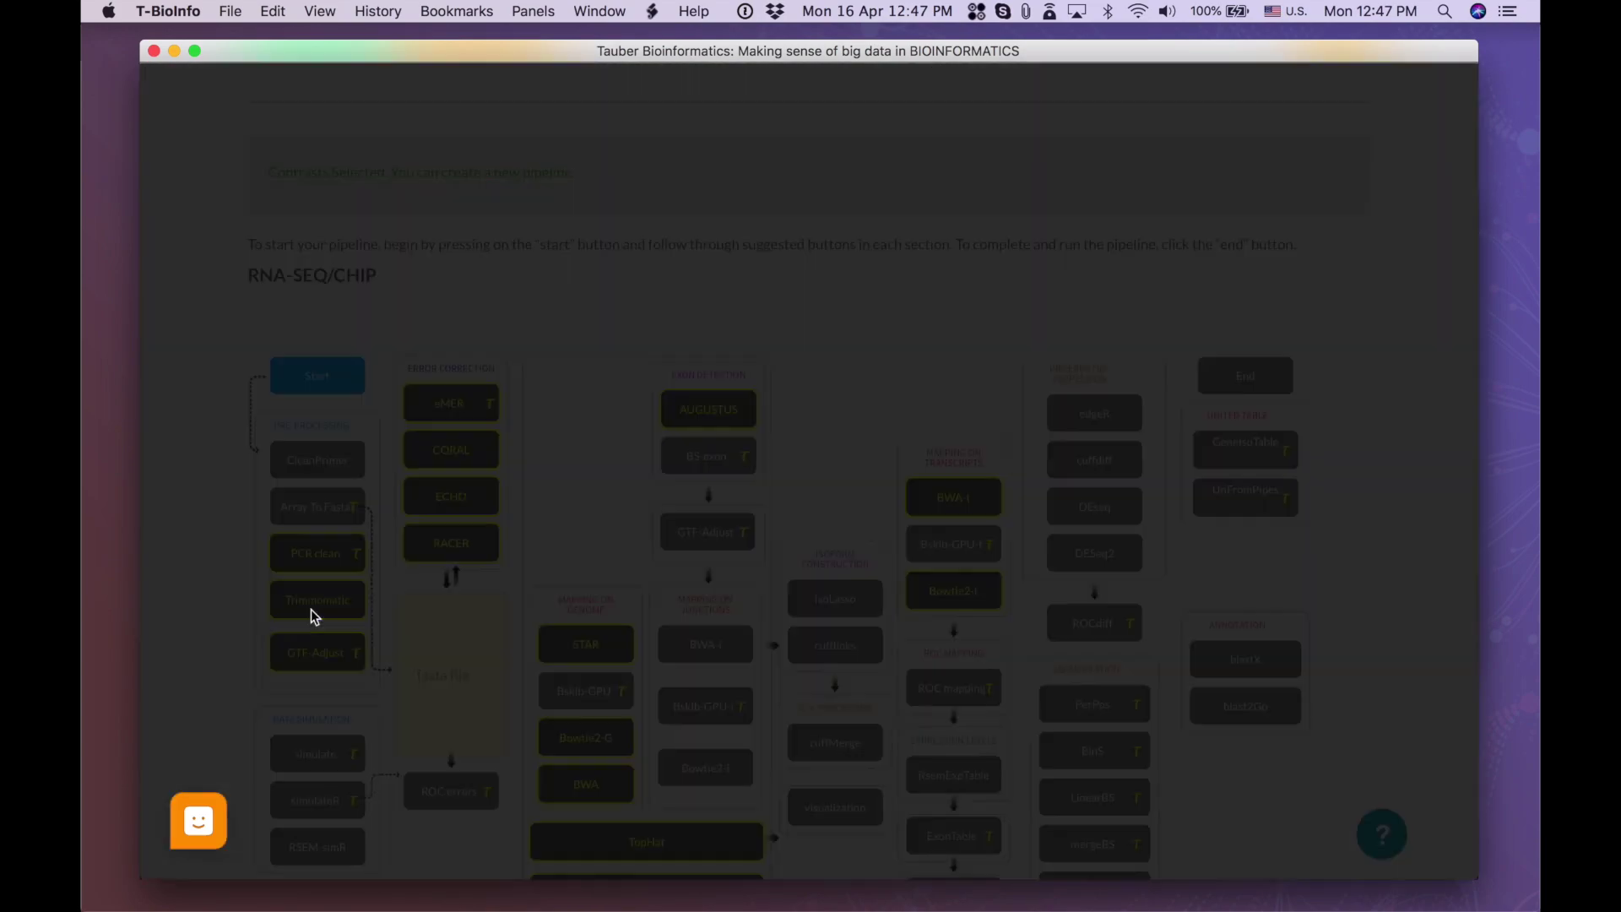
click(310, 616)
click(1083, 317)
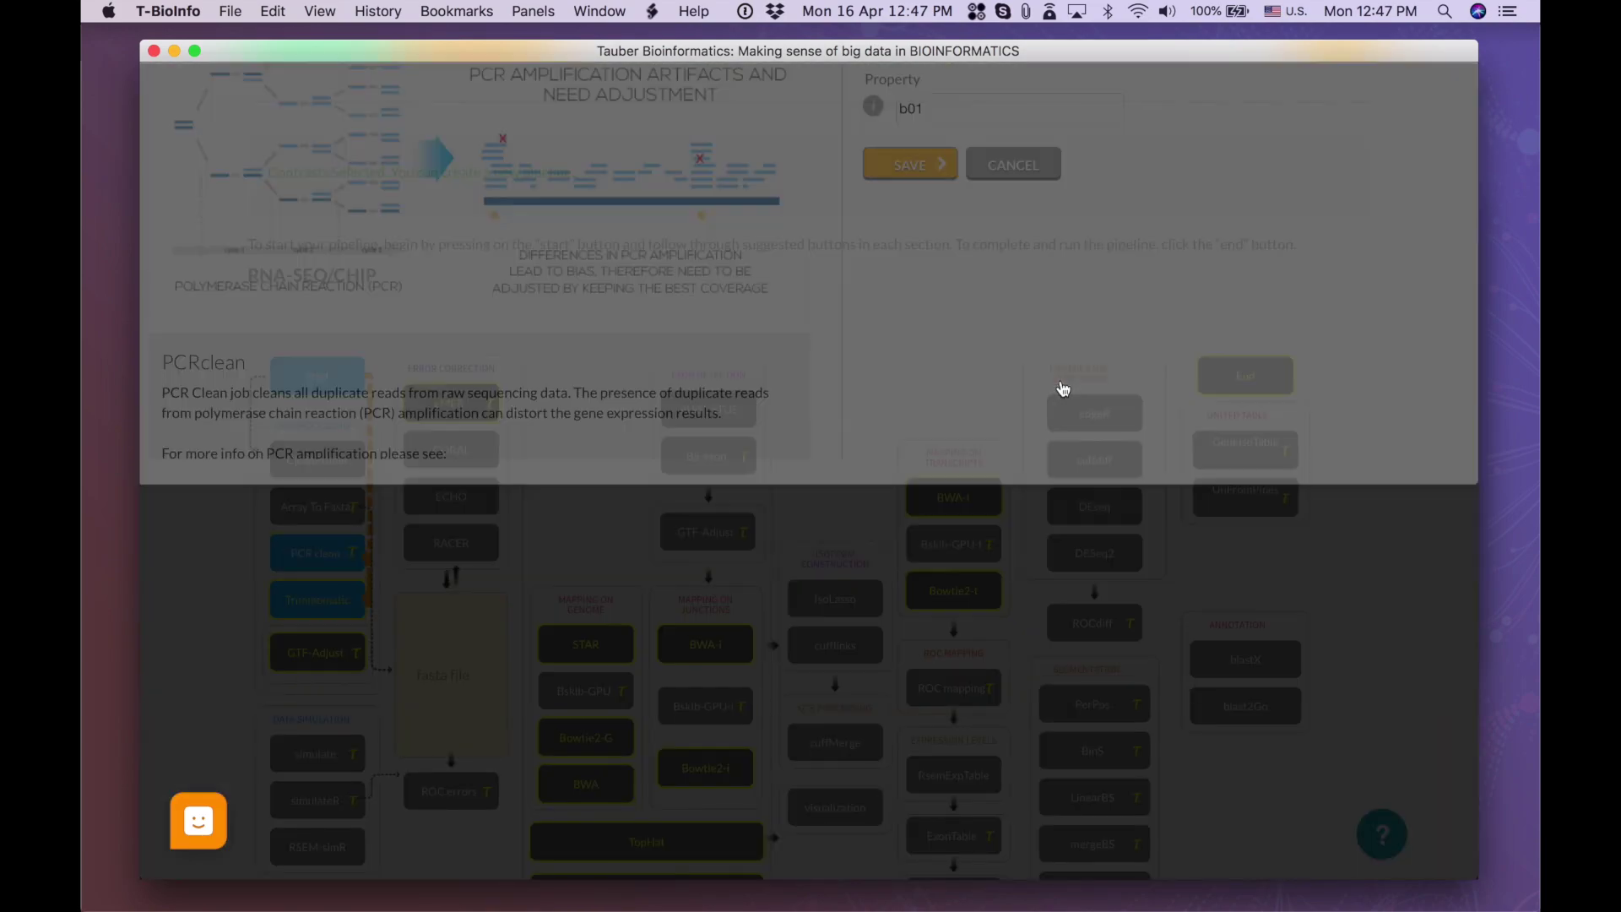
click(1060, 382)
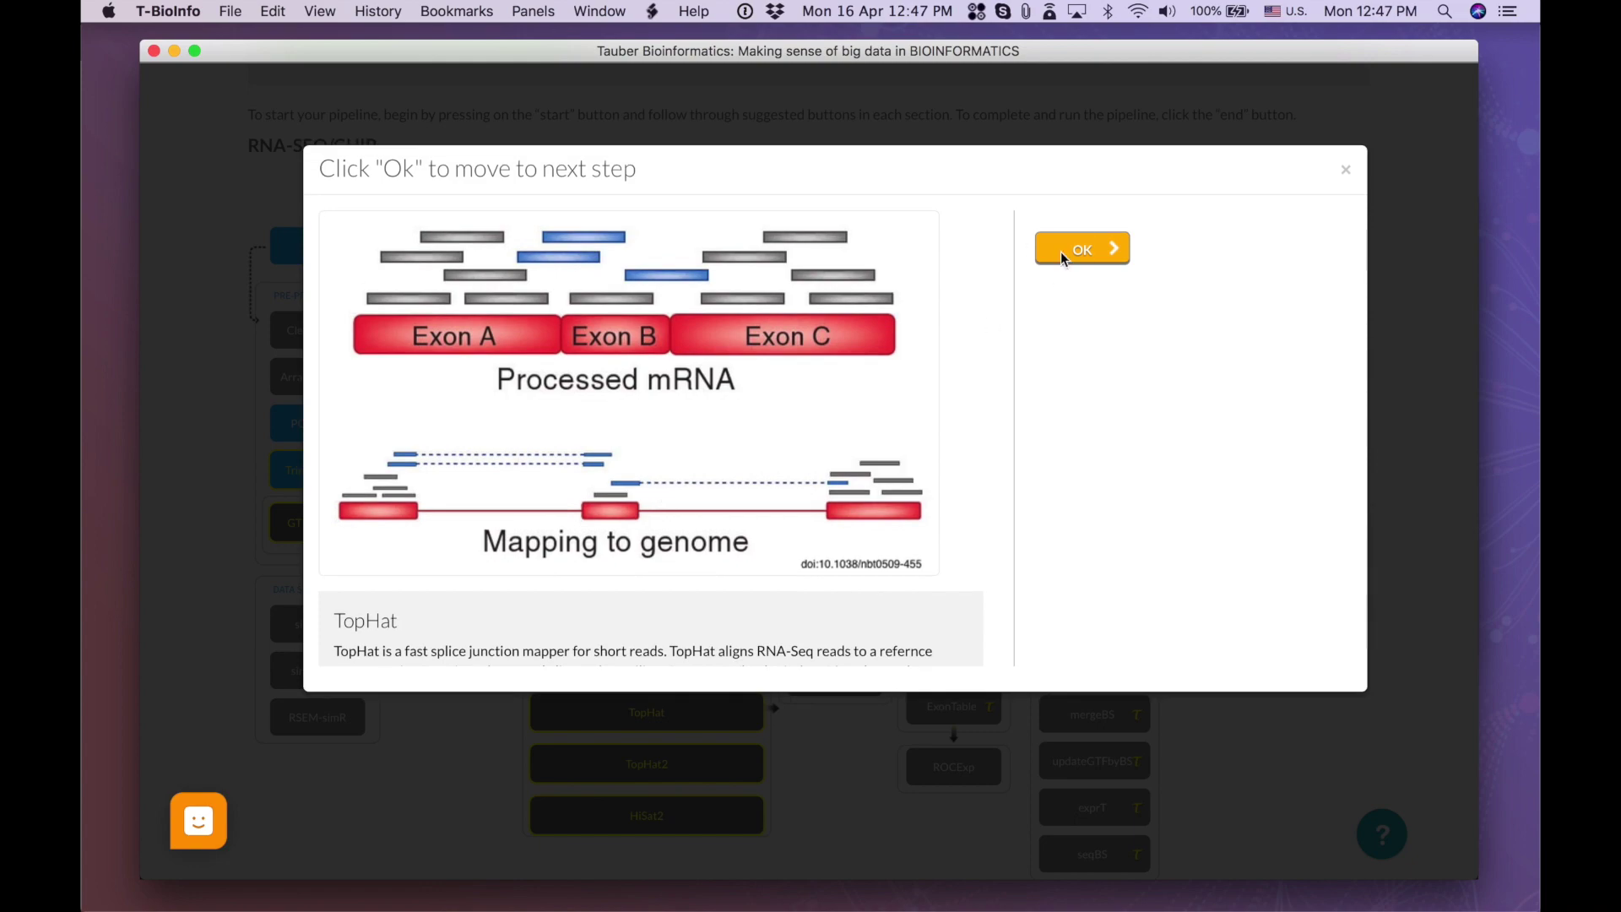
click(1060, 252)
click(831, 516)
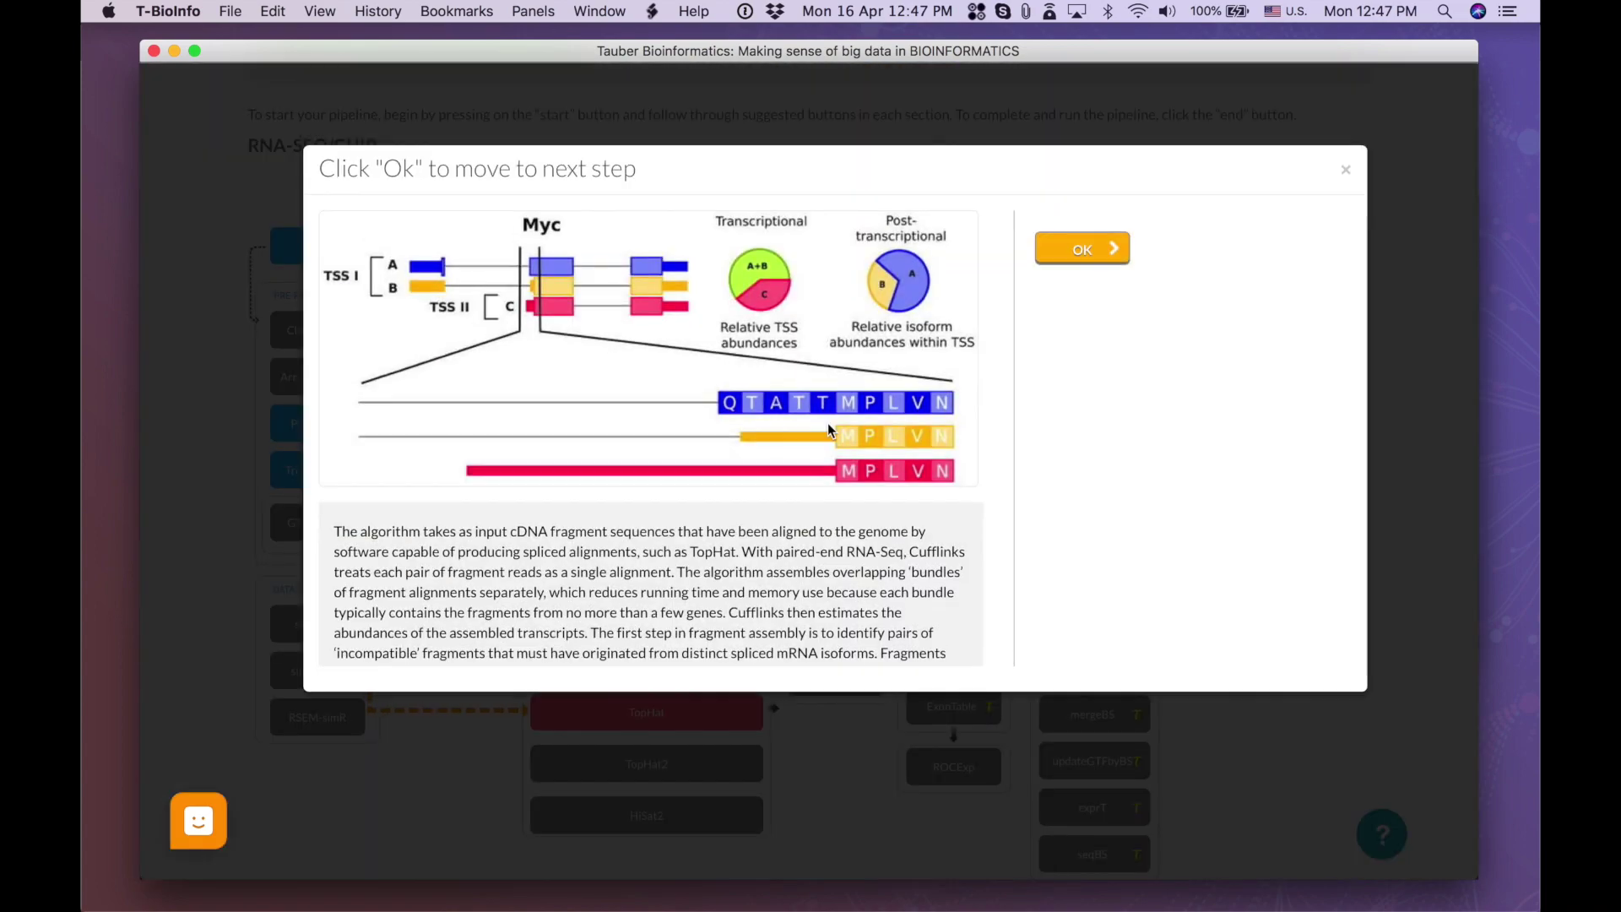
click(1065, 247)
- Append Bowtie2-t, RsemExpTable with FPKM, and DESeq2, then end the pipeline
click(961, 464)
click(1079, 311)
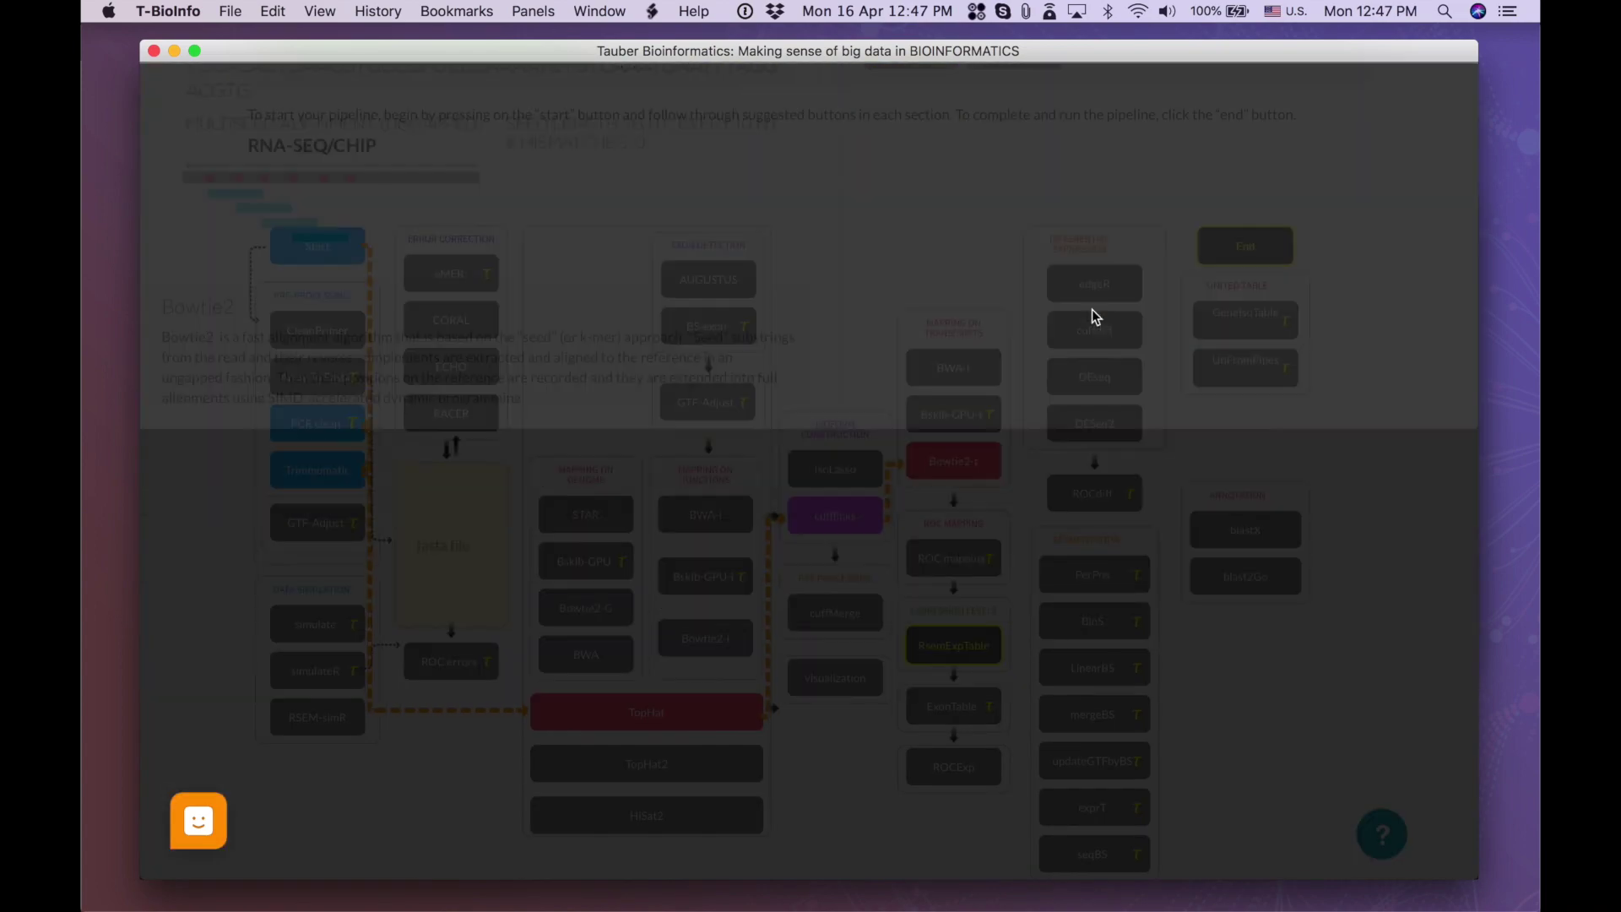
click(952, 645)
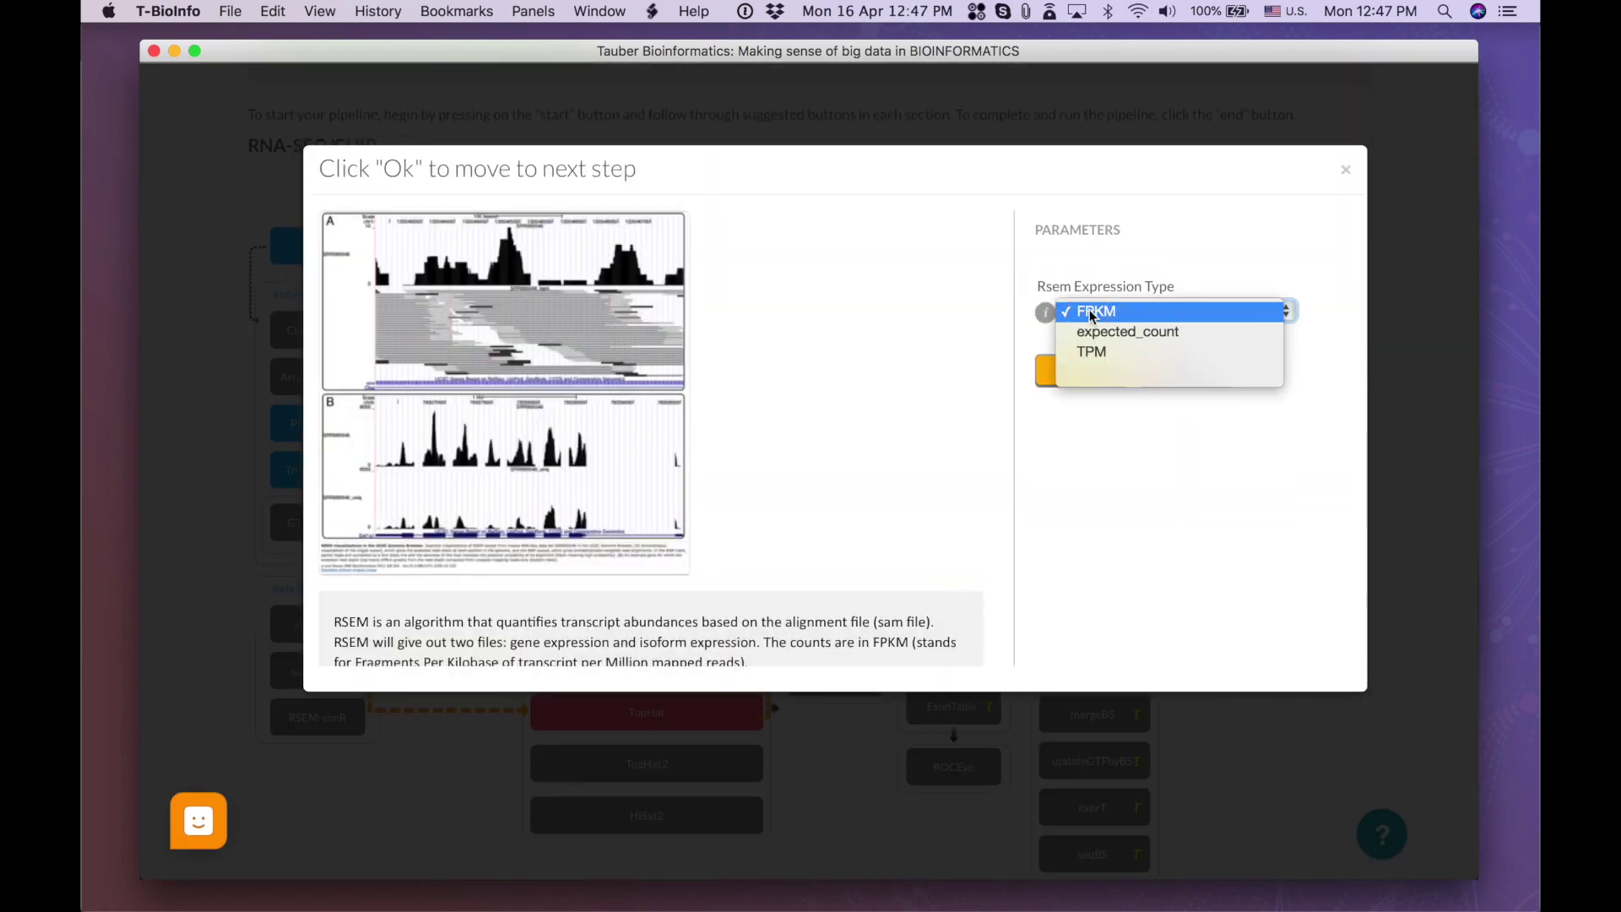
click(1073, 375)
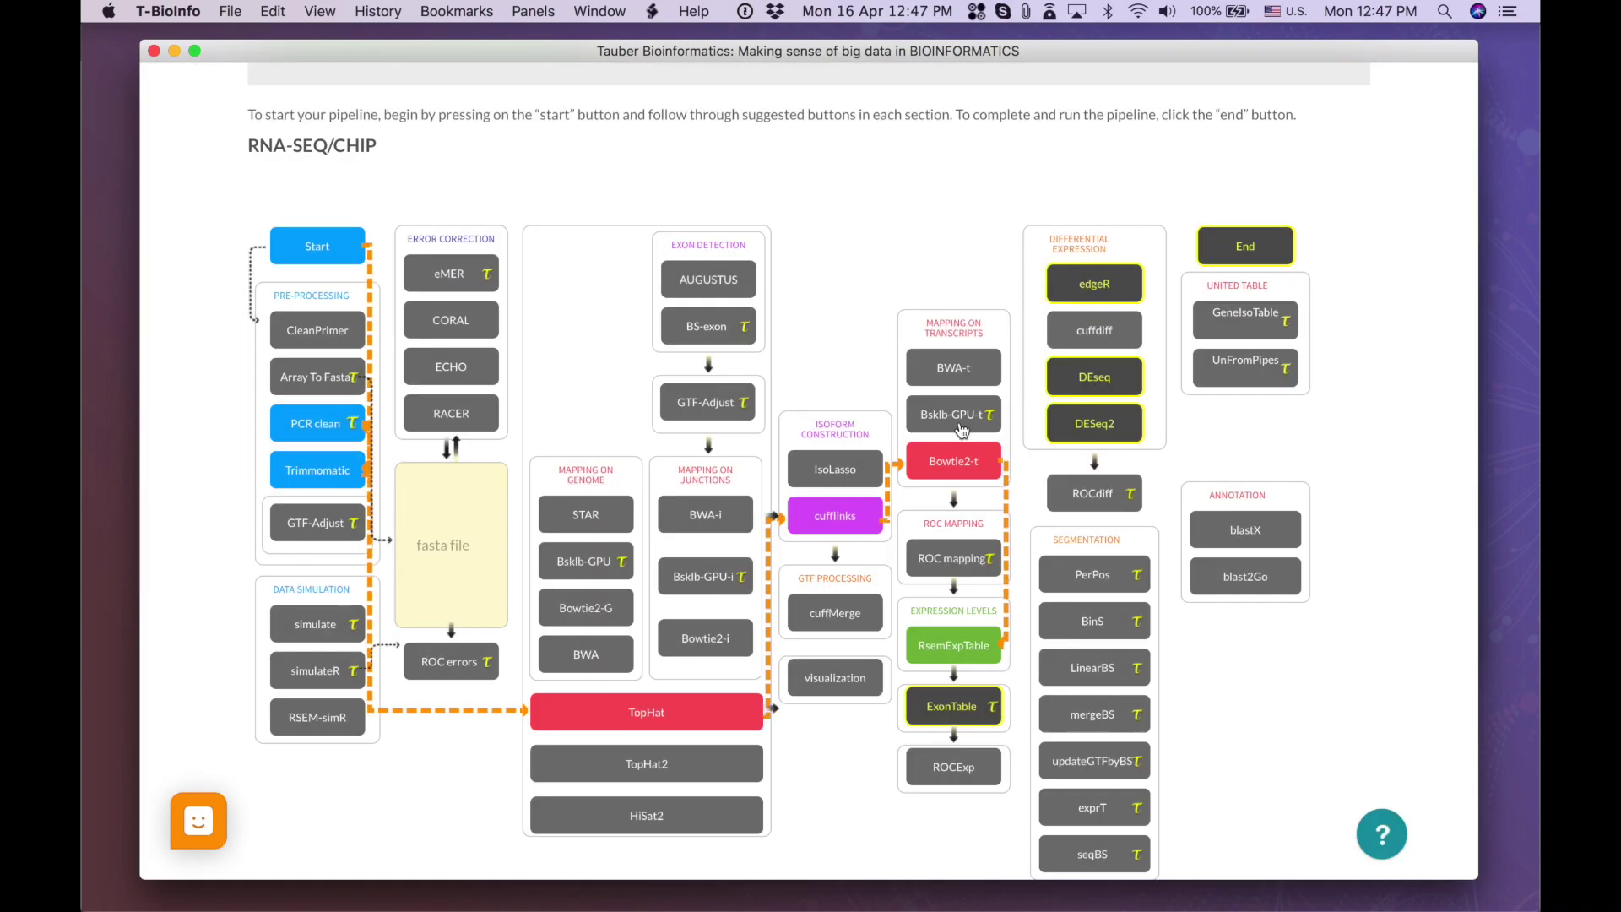
click(1078, 413)
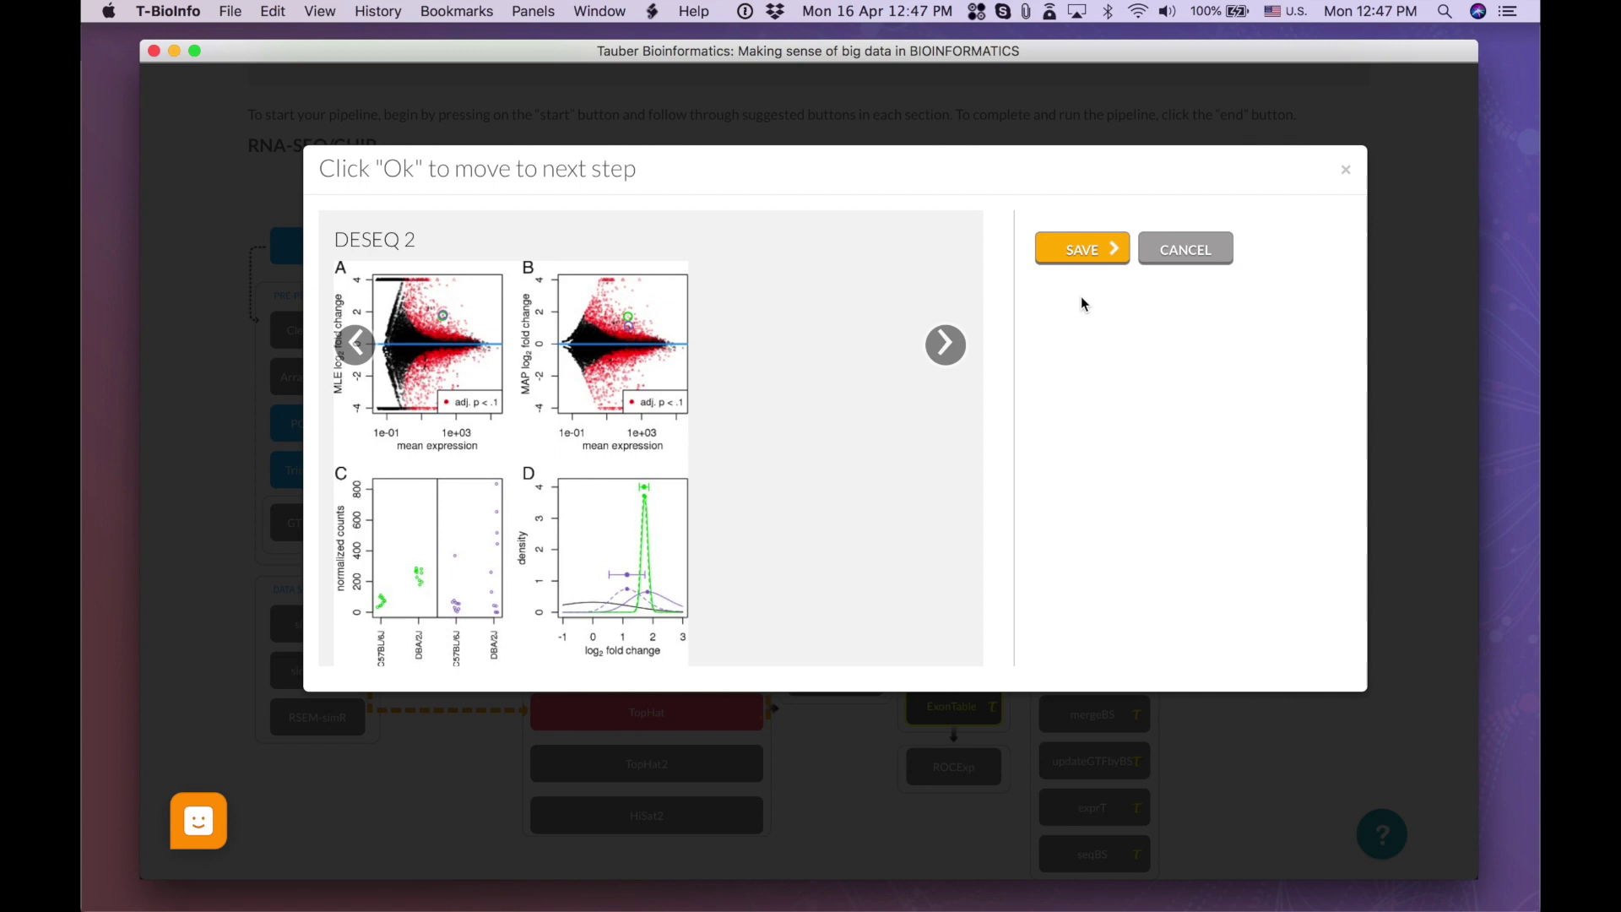
click(1074, 243)
click(1235, 245)
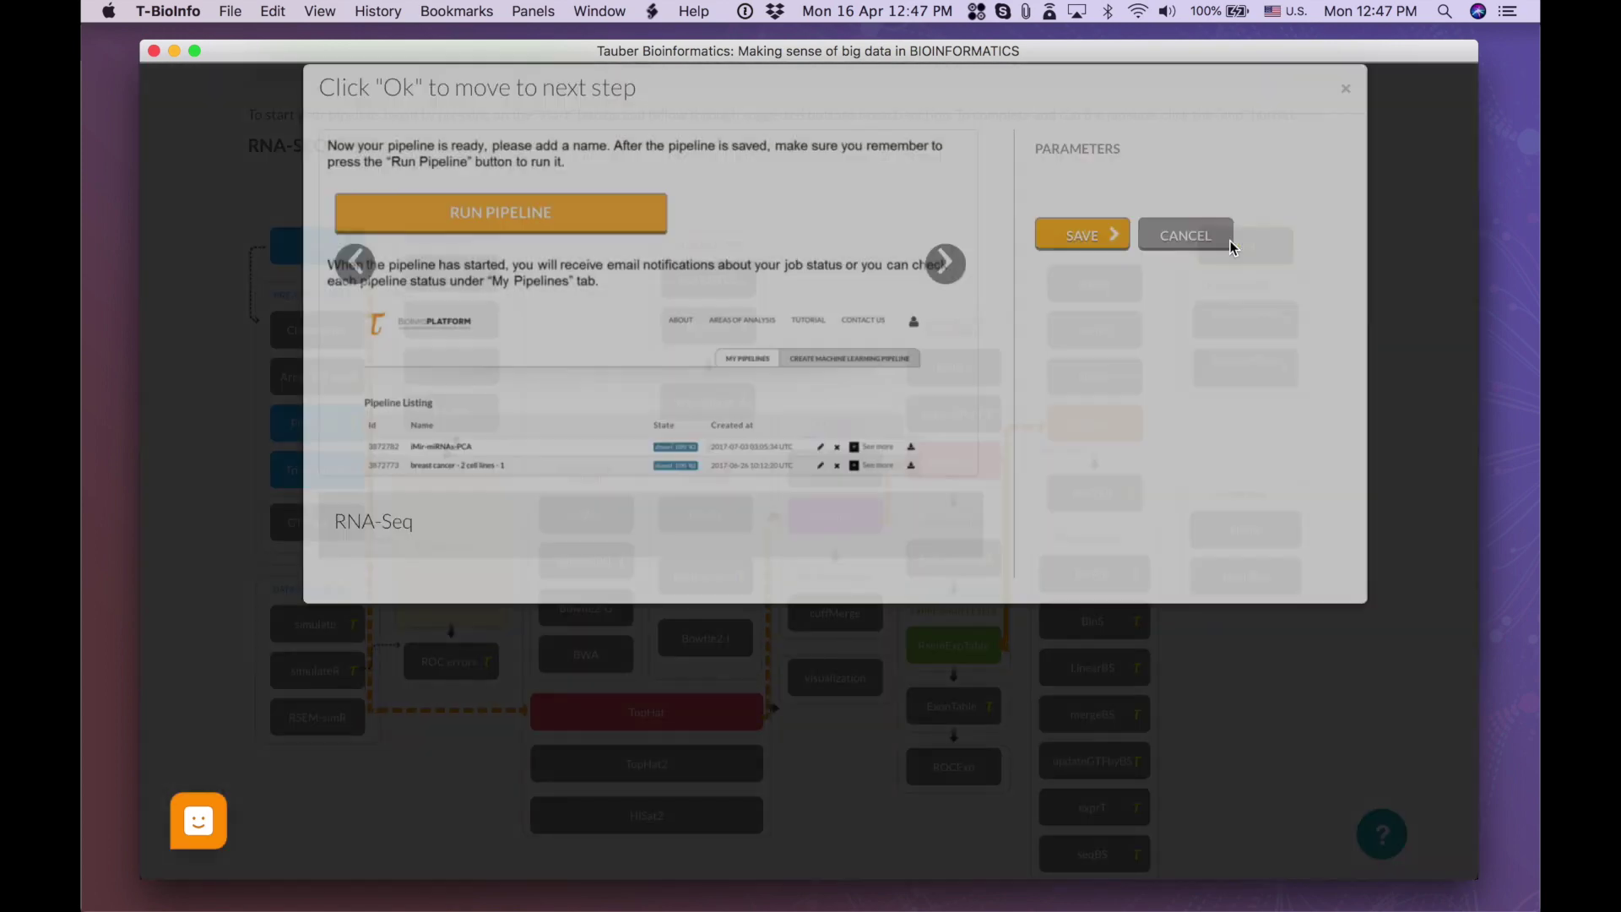
- Save the pipeline as 'Tophat-DESEQ2' and launch it
click(1086, 314)
text(Tophat-DESEQ2)
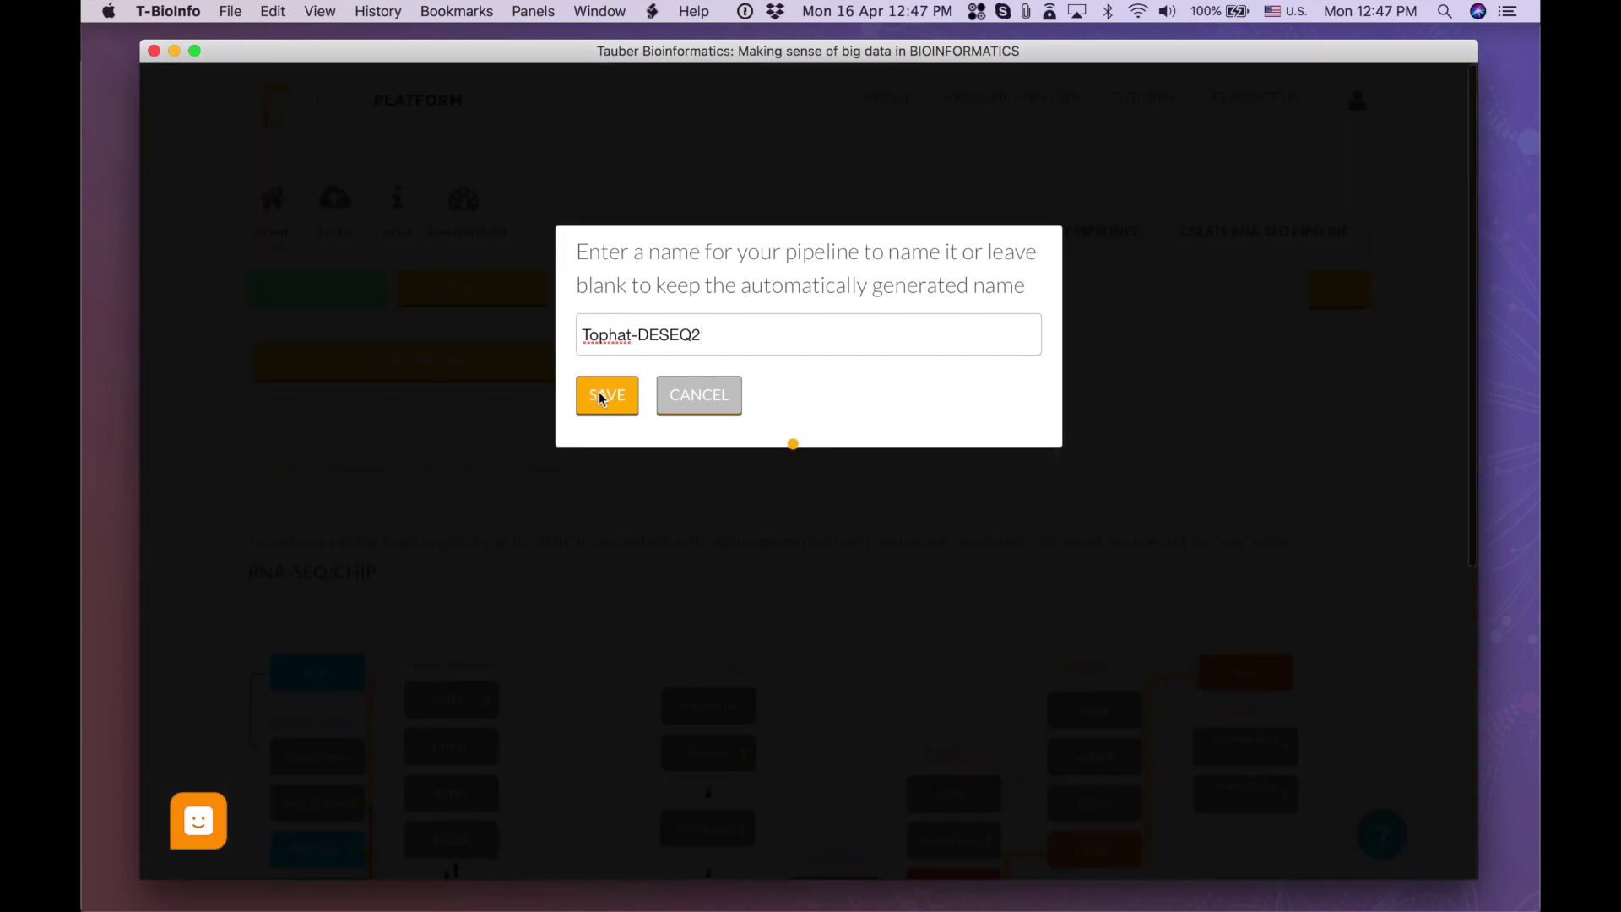
click(598, 392)
click(541, 368)
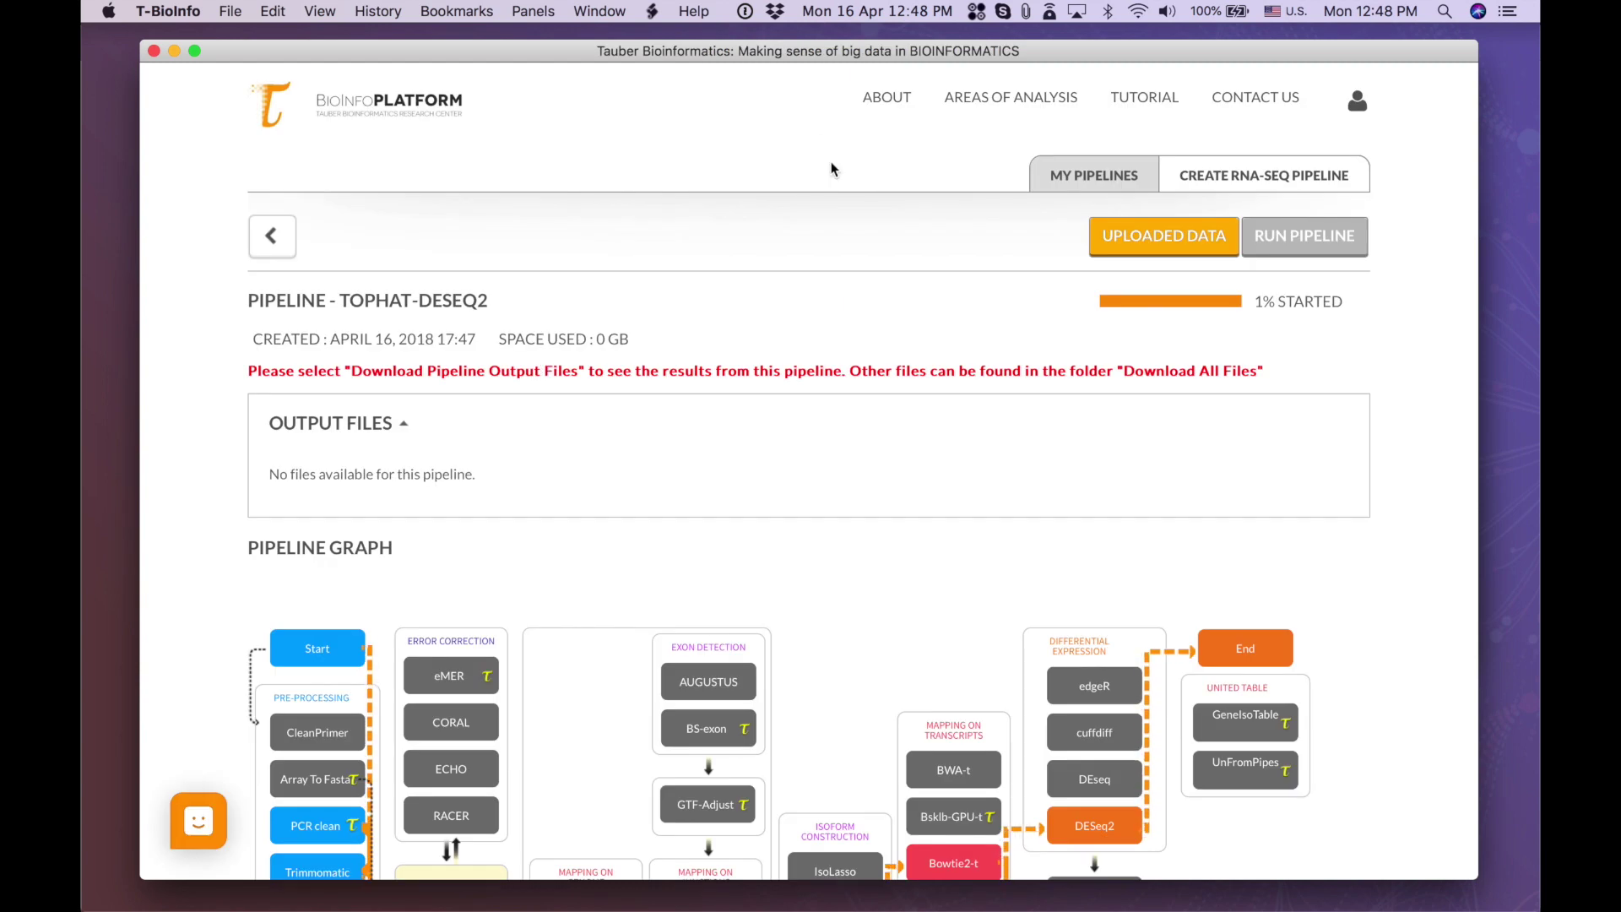
- Open the Breast Cancer DESEQ2 pipeline's output files and its hierarchical clustering PDF
click(1048, 162)
scroll(518, 365, down, 5)
scroll(519, 365, down, 5)
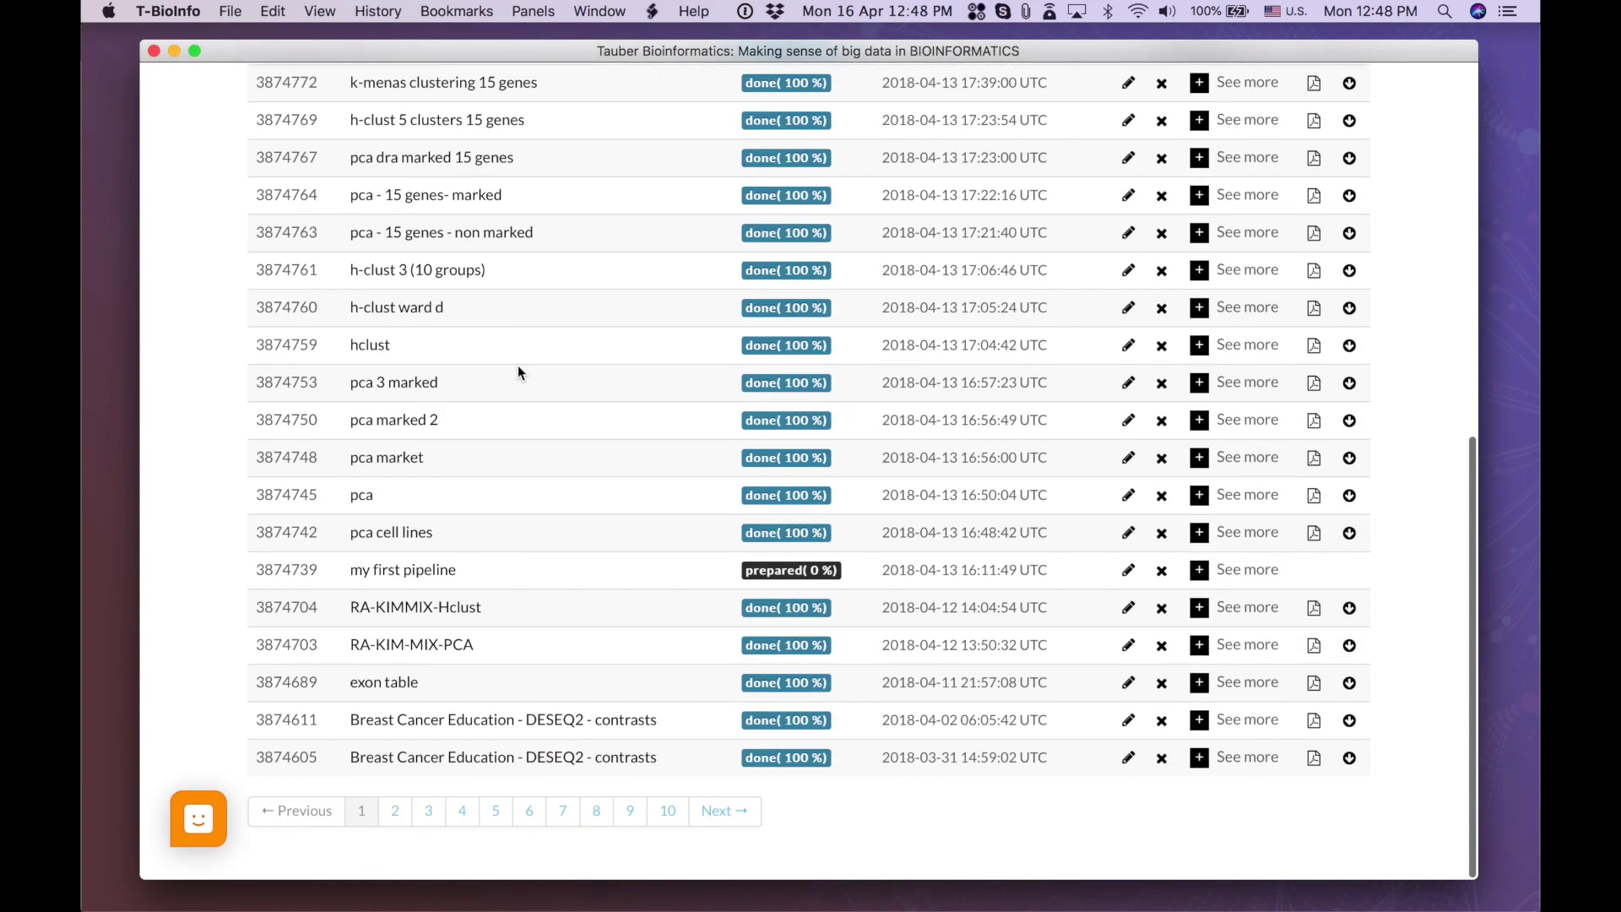
click(604, 725)
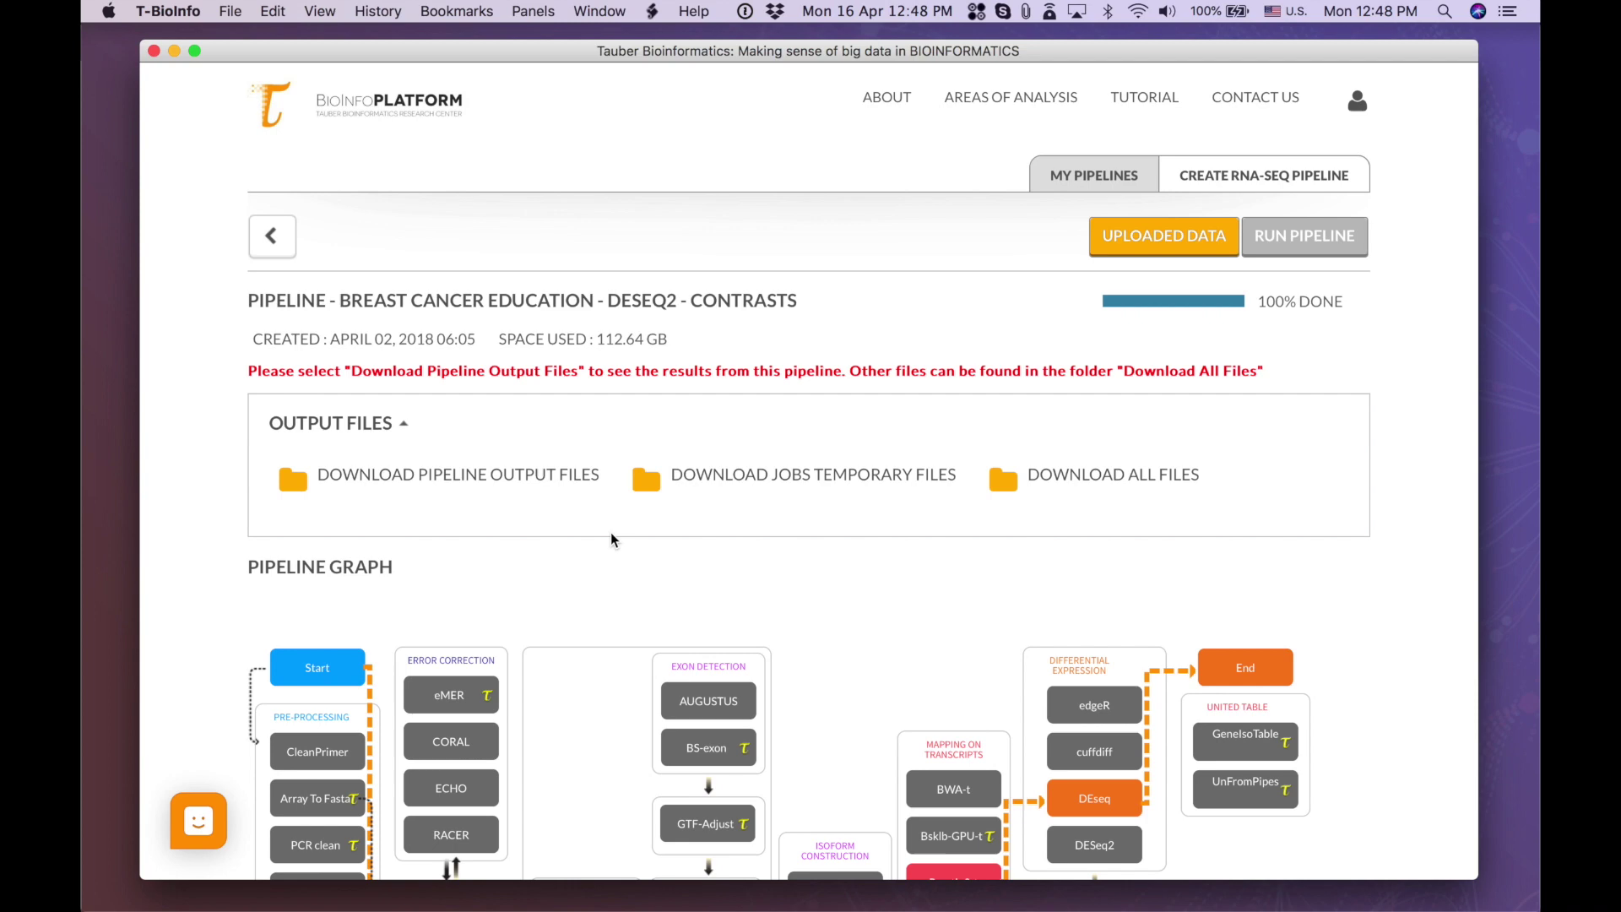
click(561, 482)
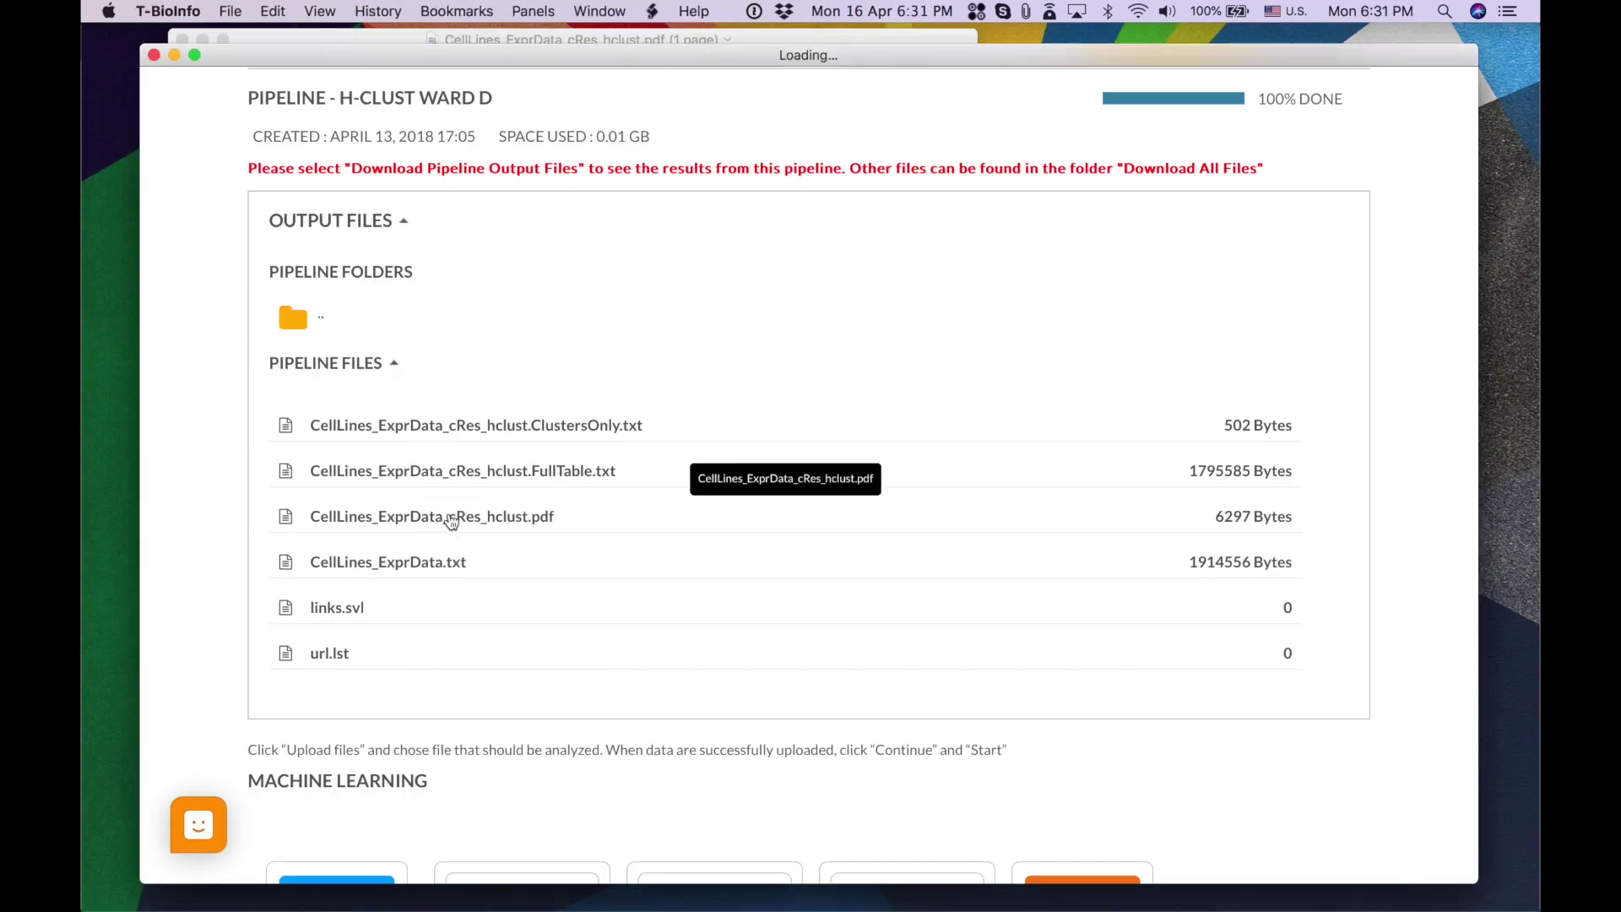
click(549, 38)
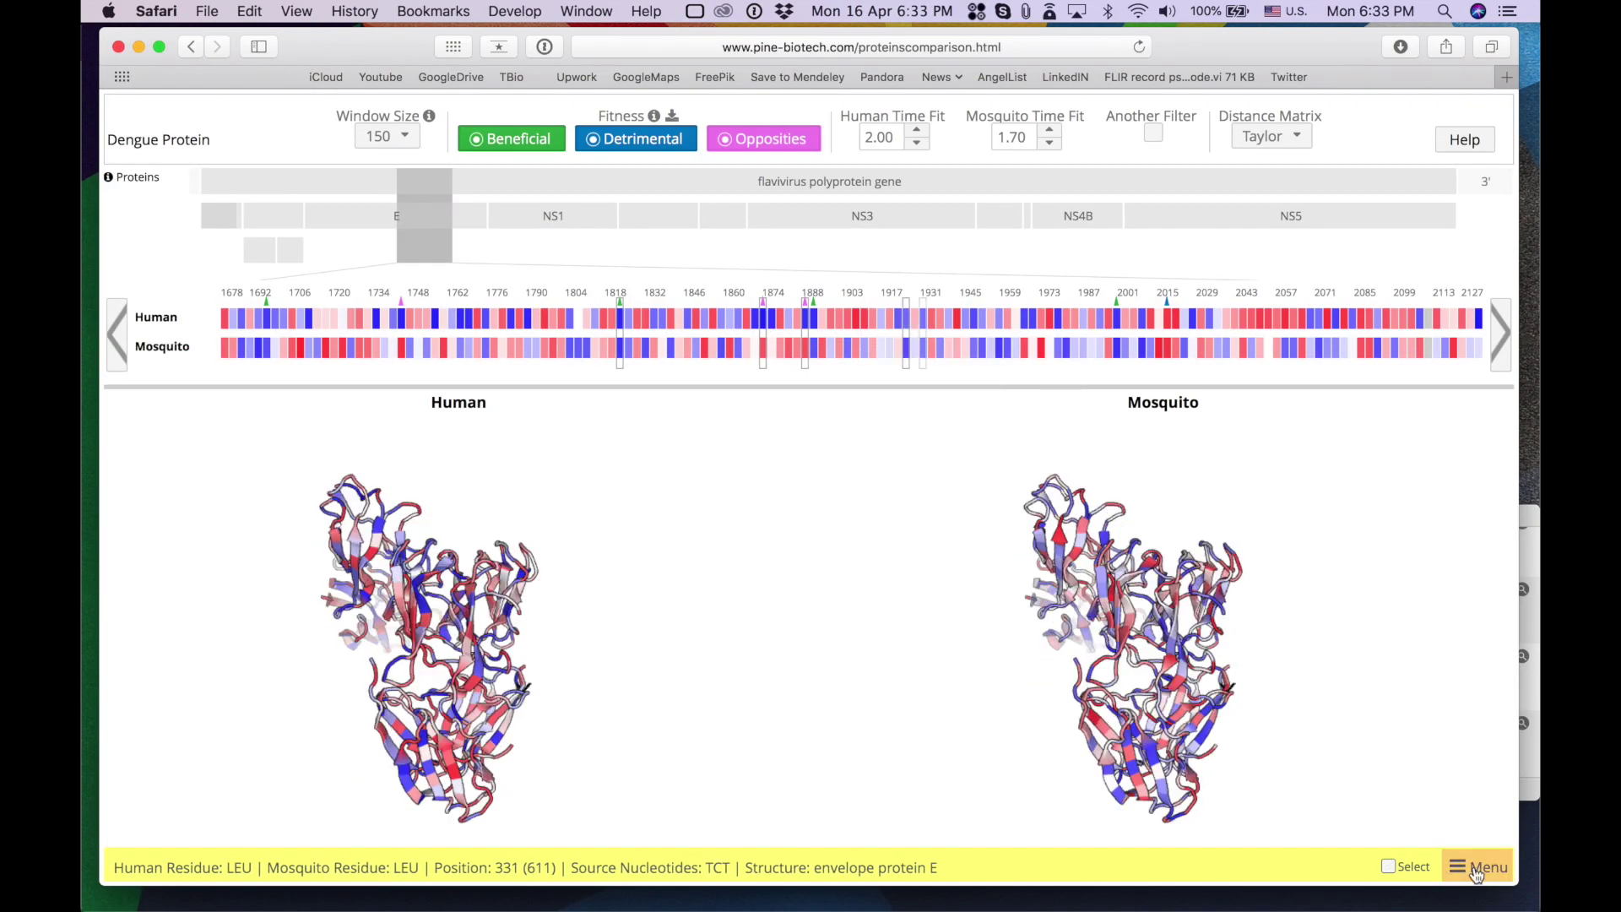
- Export the five envelope protein E residue positions to CSV from the comparison Menu
click(1475, 871)
click(1444, 793)
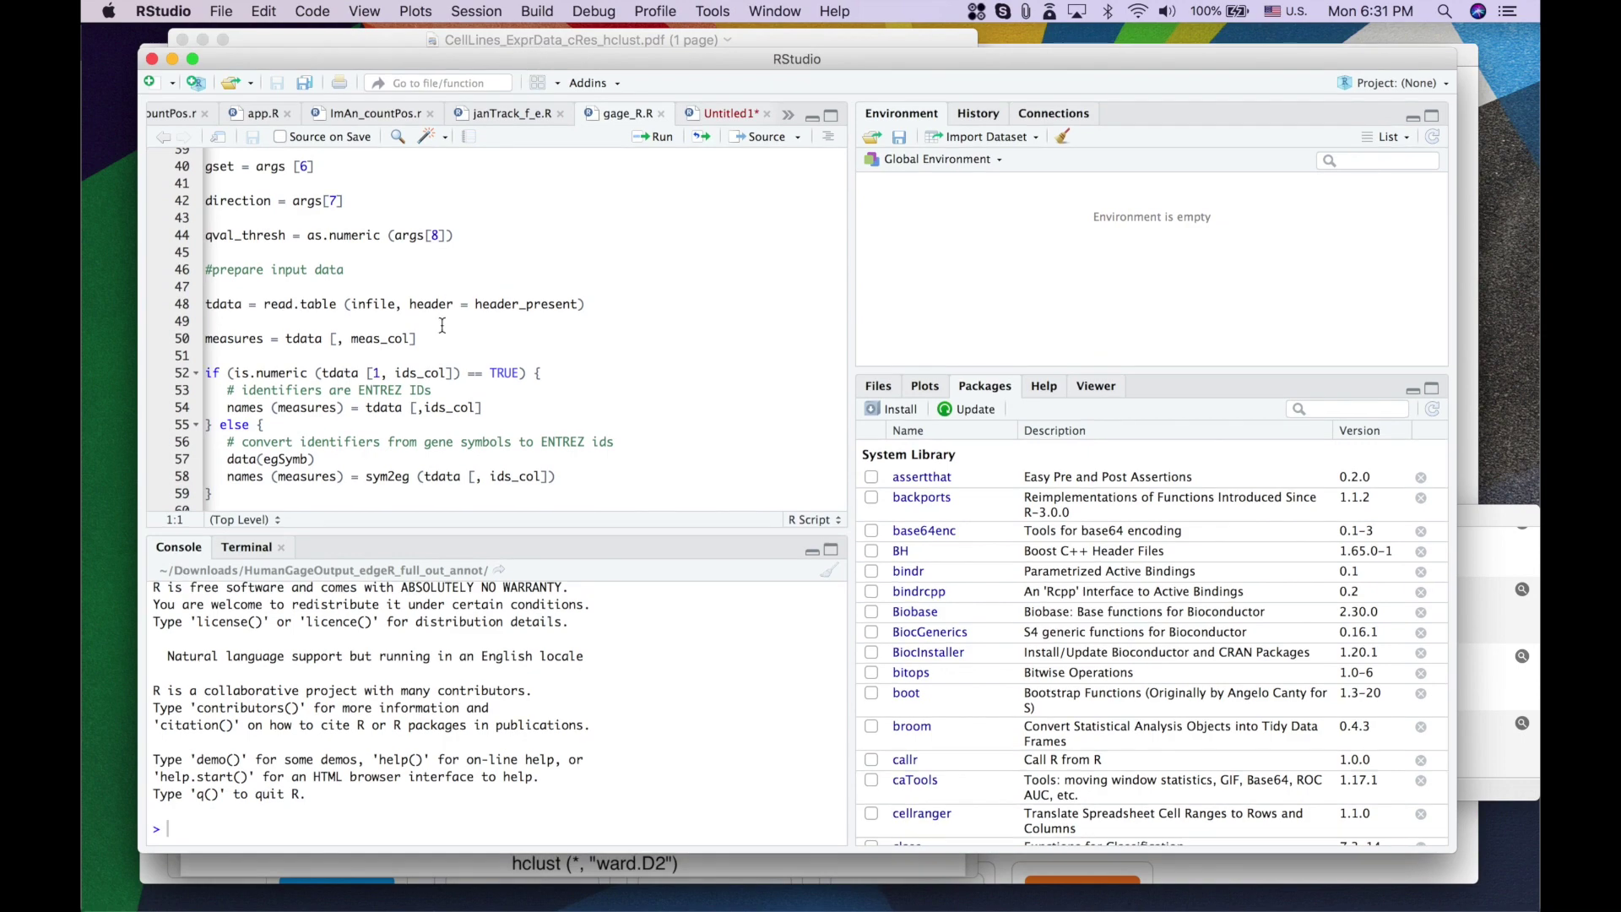
scroll(443, 326, up, 10)
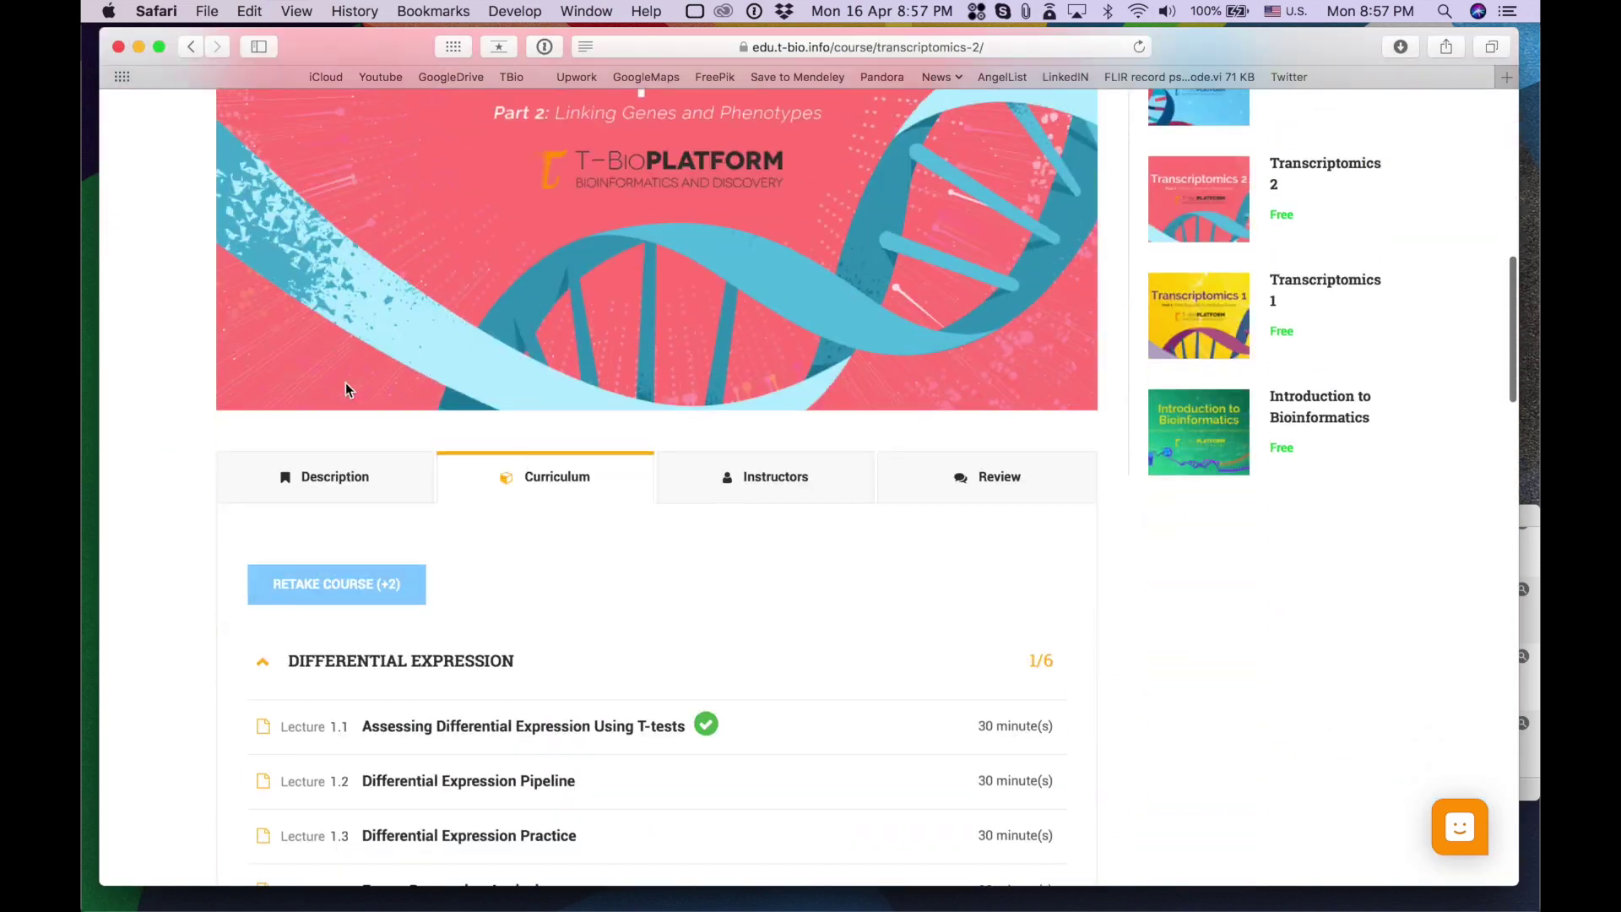
scroll(346, 389, down, 4)
- Open the Transcriptomics 2 Differential Expression Pipeline and Practice lessons
click(507, 503)
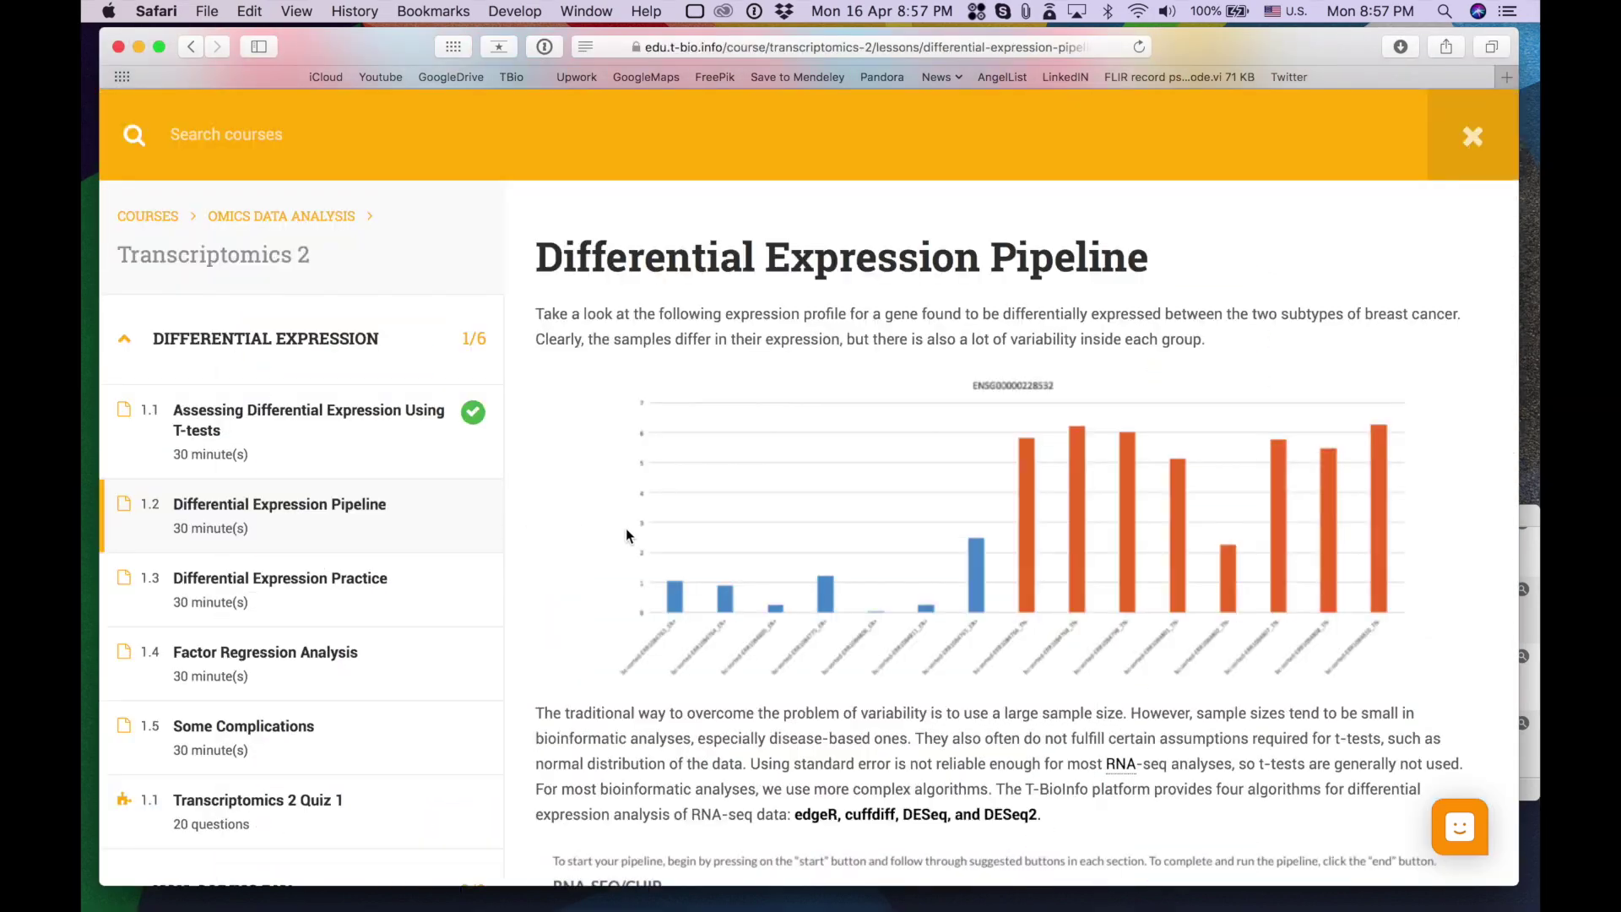
click(330, 580)
scroll(601, 583, down, 5)
scroll(600, 584, down, 5)
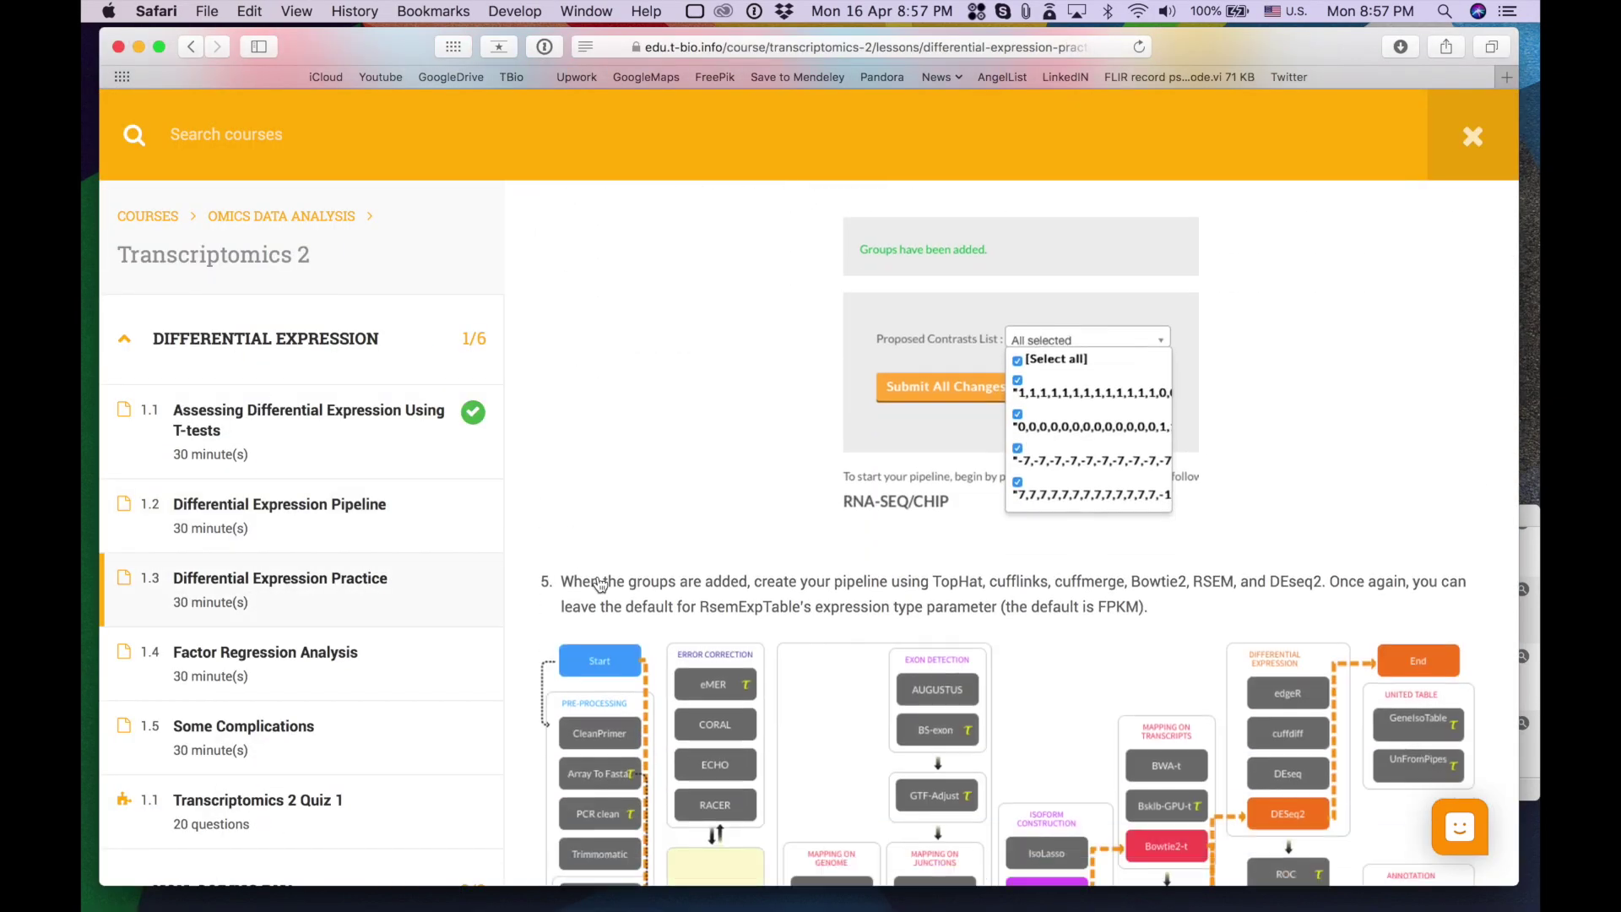
scroll(600, 585, down, 5)
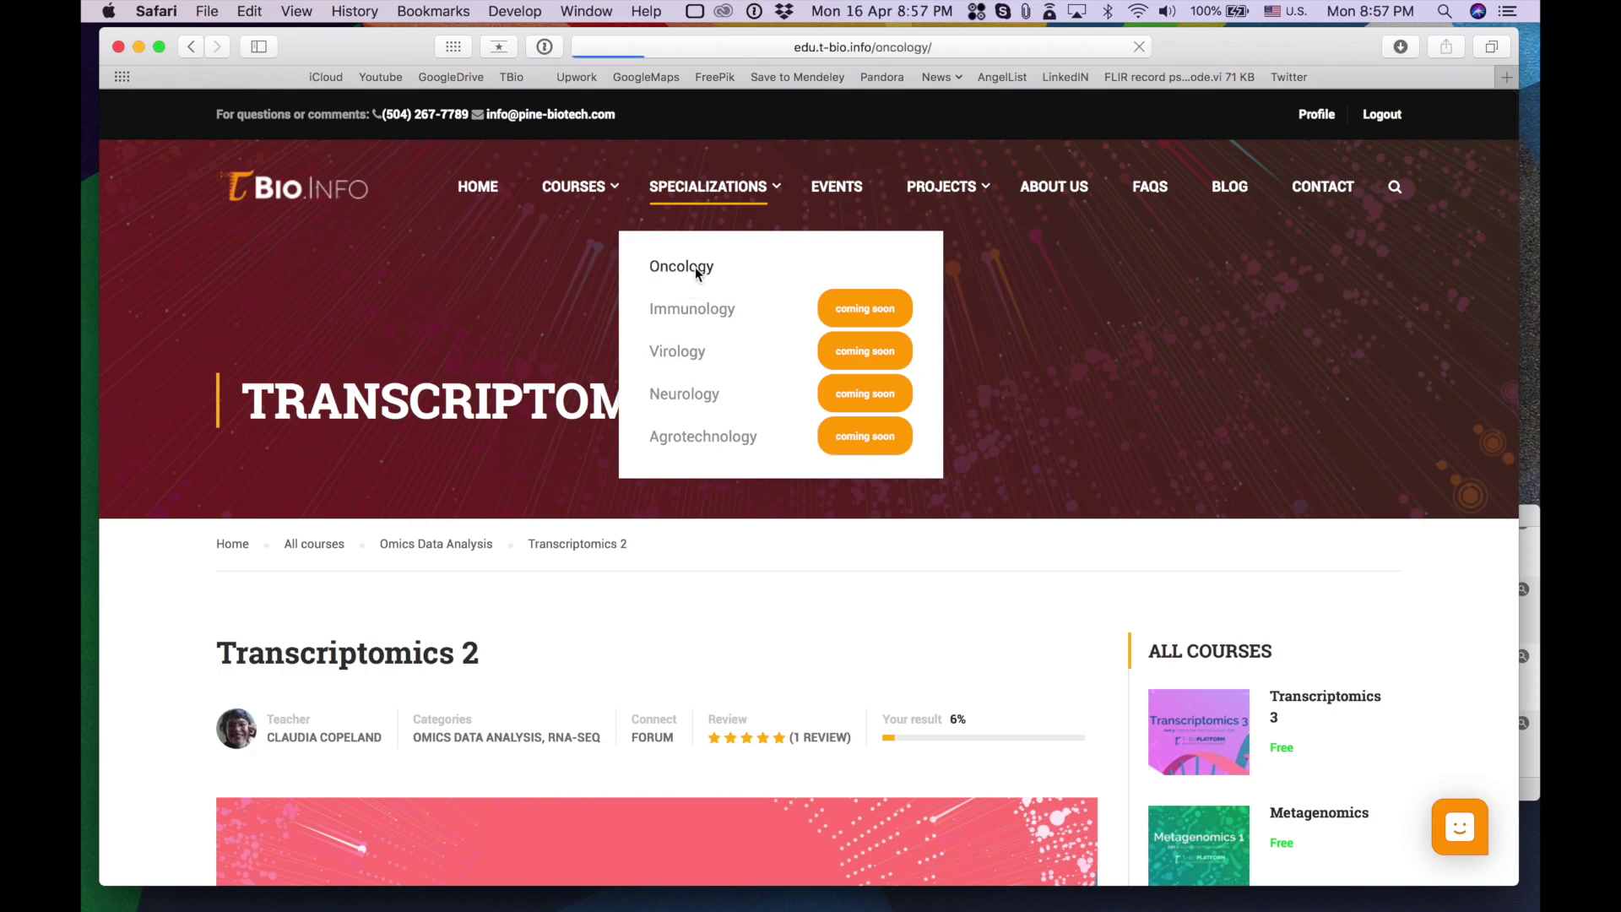
scroll(696, 268, down, 4)
scroll(695, 267, up, 4)
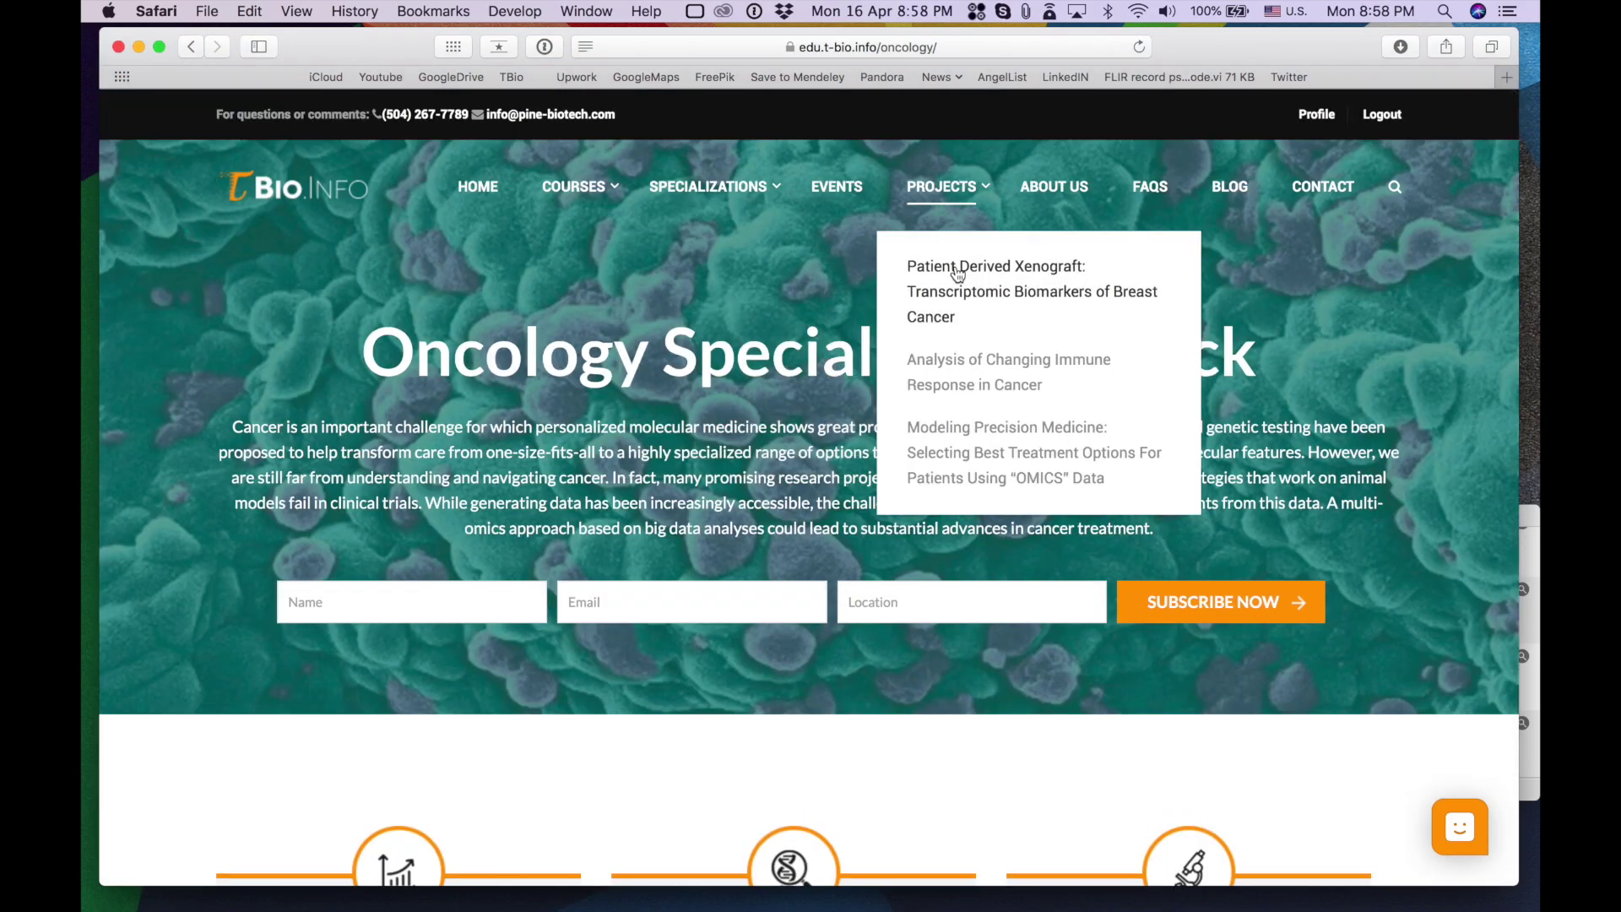